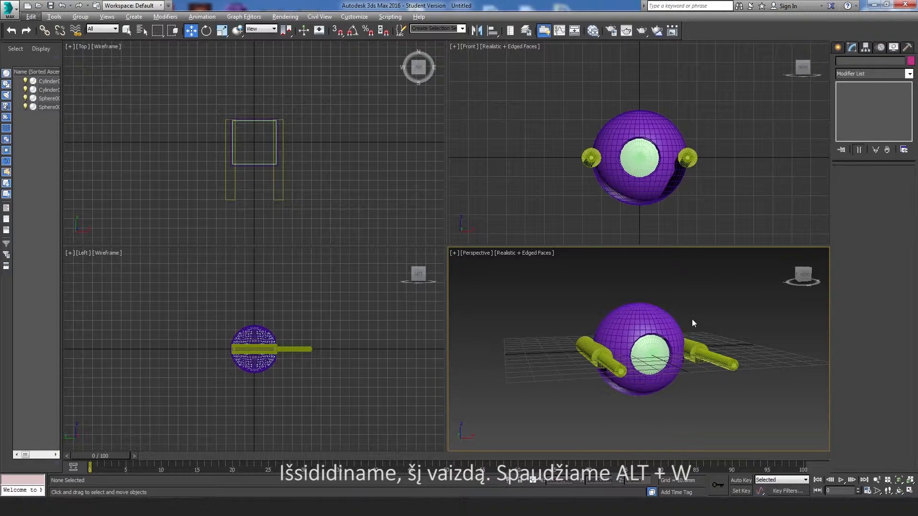
Step: Maximize the Perspective viewport, turn off its edged-faces display, and shift the view to free space beside the model
{"action": "key", "text": "alt+w"}
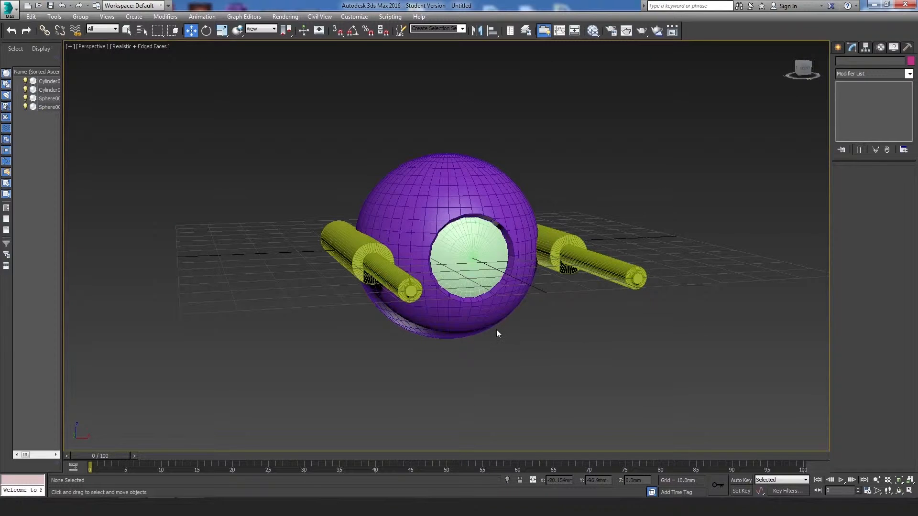
{"action": "key", "text": "F4"}
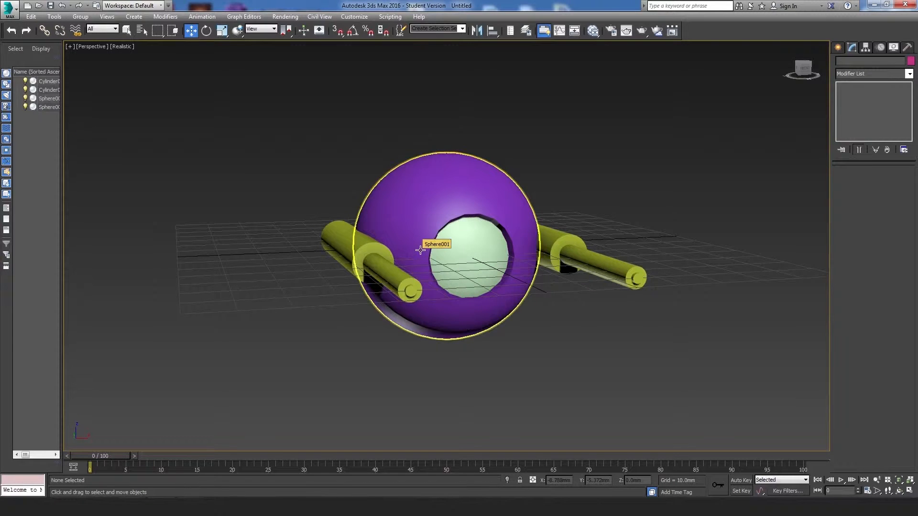
{"action": "middle_click_drag", "start_coordinate": [328, 204], "coordinate": [464, 233]}
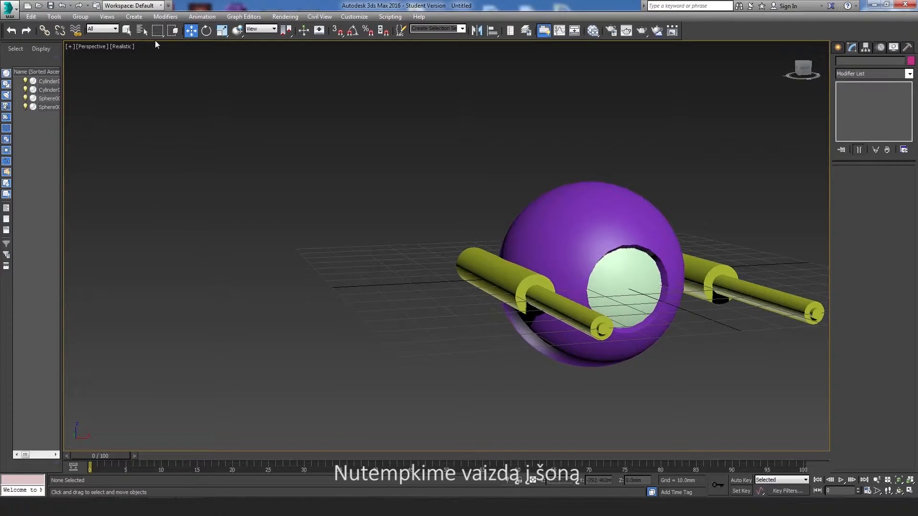
{"action": "left_click", "coordinate": [592, 32]}
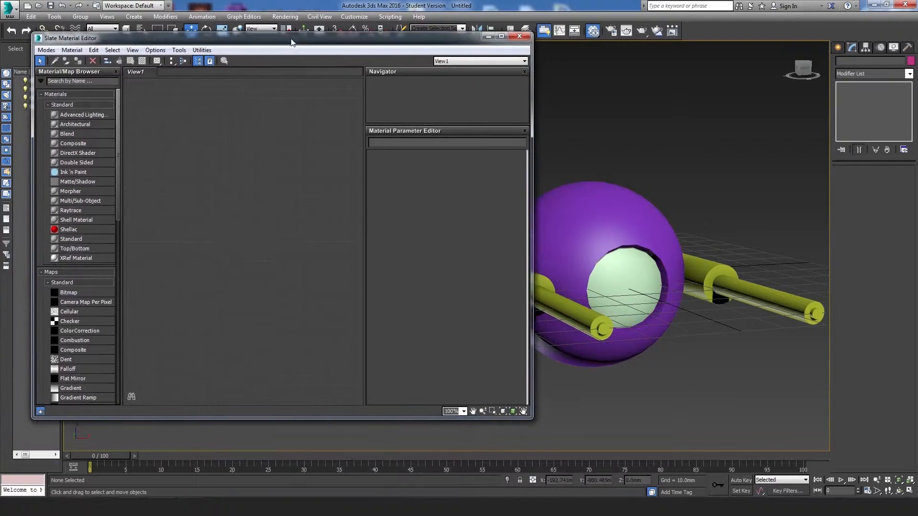
{"action": "left_click_drag", "start_coordinate": [517, 401], "coordinate": [756, 485]}
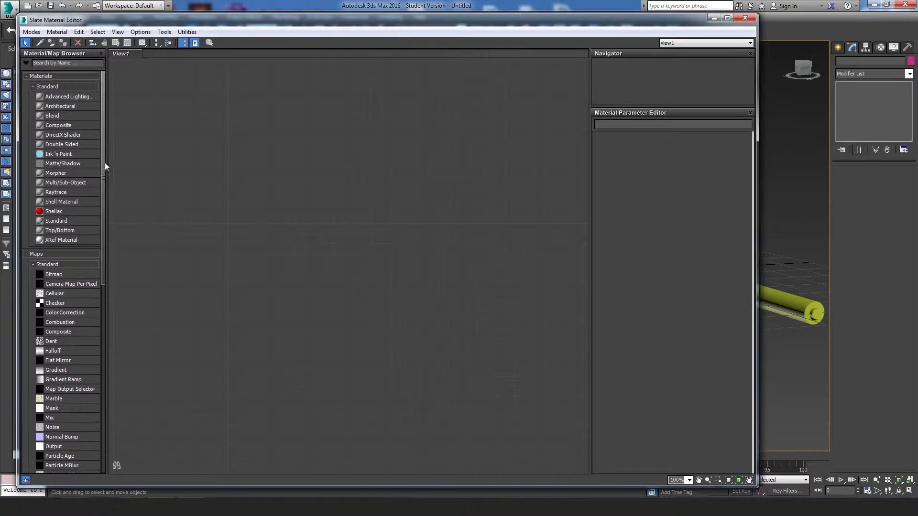
{"action": "left_click_drag", "start_coordinate": [103, 174], "coordinate": [107, 151]}
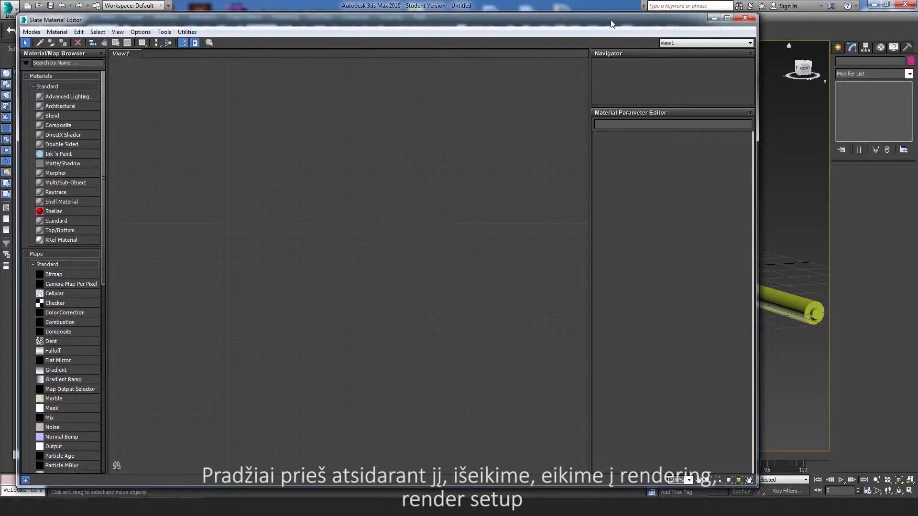
{"action": "left_click_drag", "start_coordinate": [610, 20], "coordinate": [606, 13]}
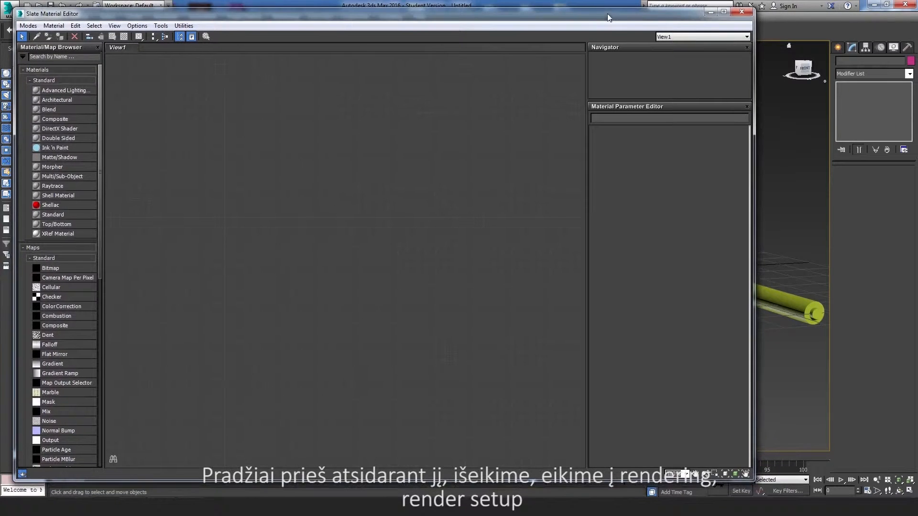
{"action": "left_click", "coordinate": [741, 12]}
Step: Set the renderer to NVIDIA mental ray in the render setup and close the setup window
{"action": "left_click", "coordinate": [285, 17]}
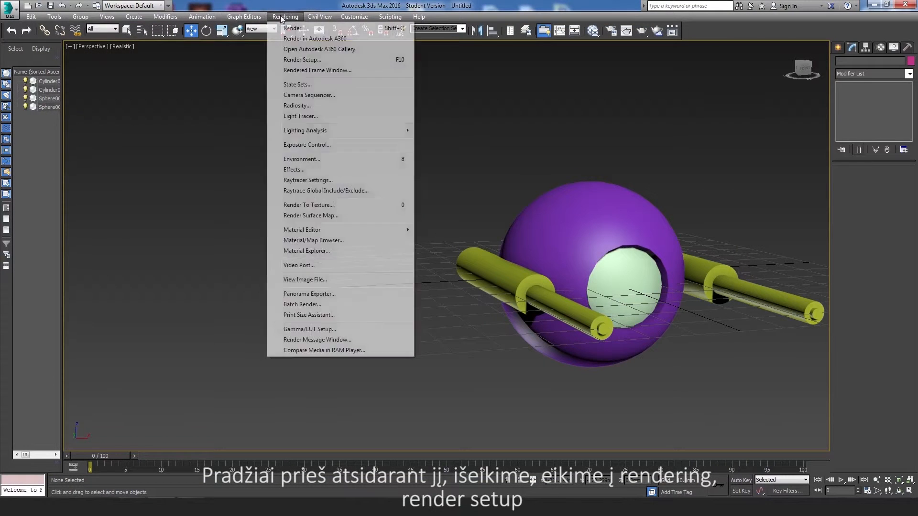
{"action": "left_click", "coordinate": [301, 59]}
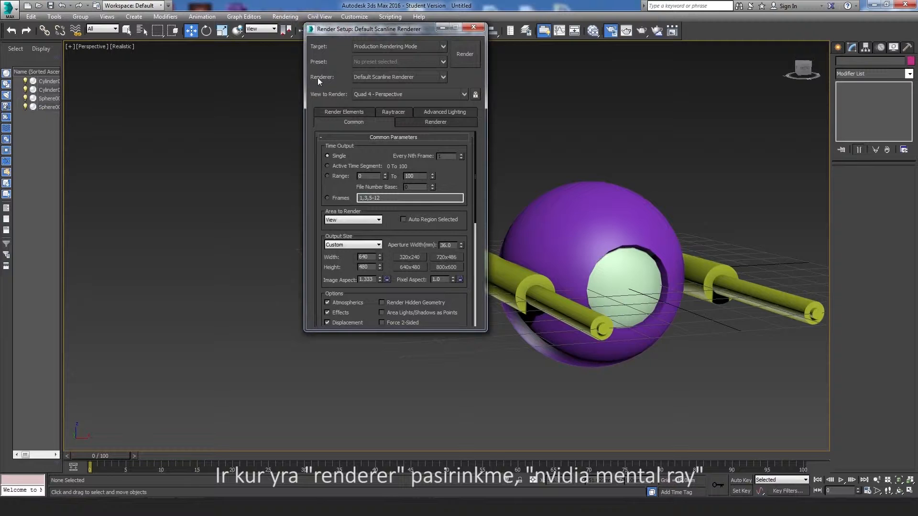
{"action": "left_click", "coordinate": [436, 77]}
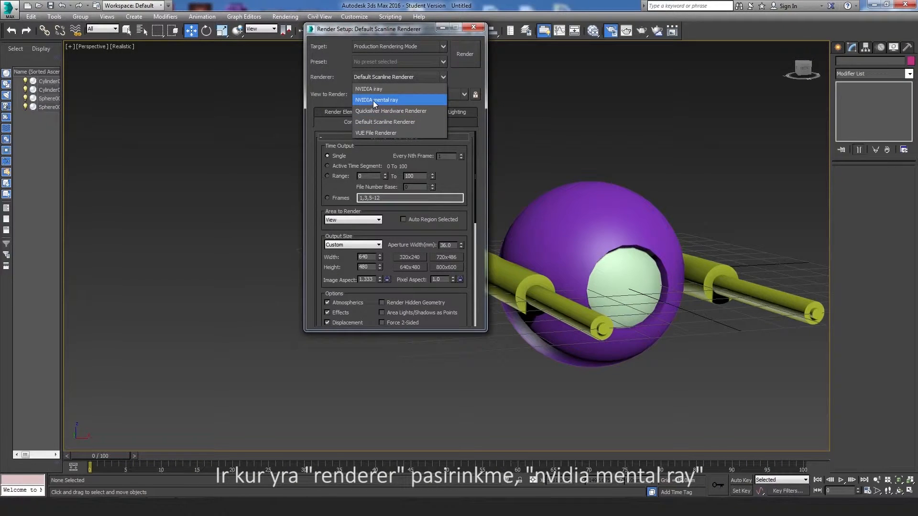
{"action": "left_click", "coordinate": [371, 101]}
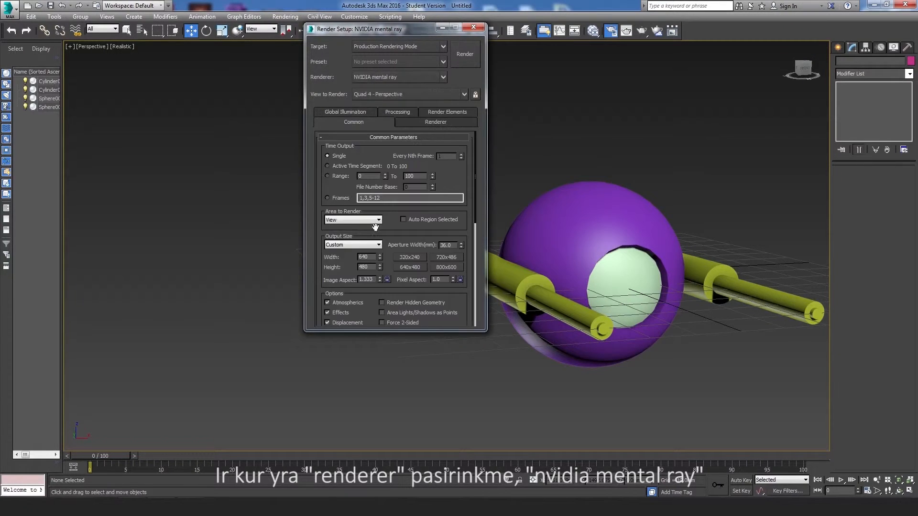
{"action": "left_click", "coordinate": [474, 28]}
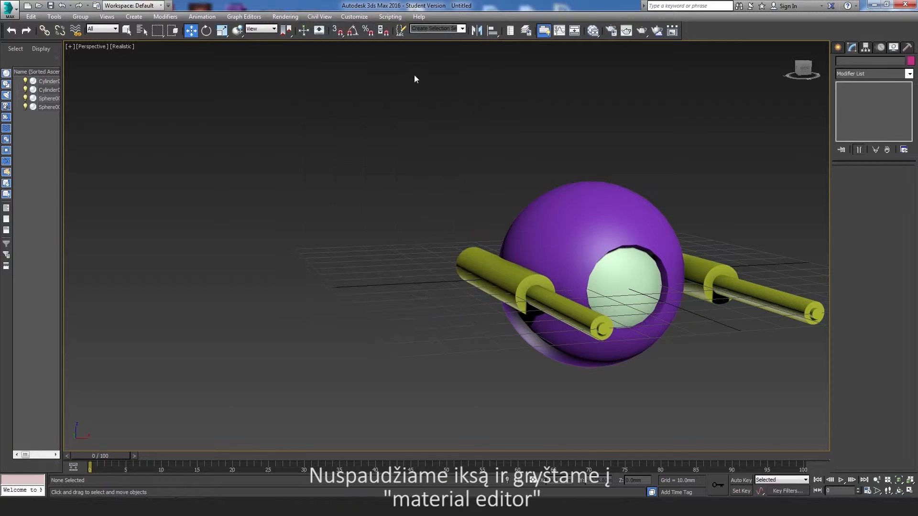
Step: Add three mental ray Arch & Design materials in the Slate Material Editor and arrange their nodes side by side
{"action": "left_click", "coordinate": [592, 31]}
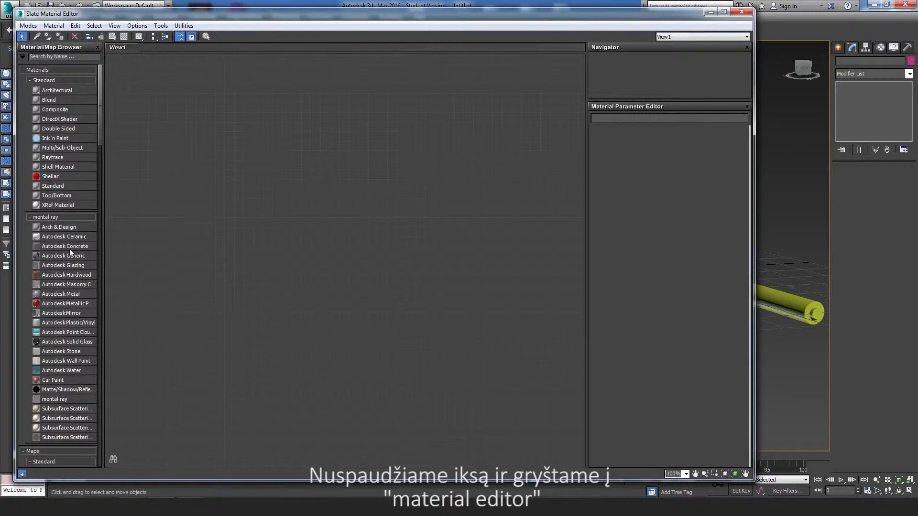
{"action": "left_click_drag", "start_coordinate": [754, 482], "coordinate": [577, 466]}
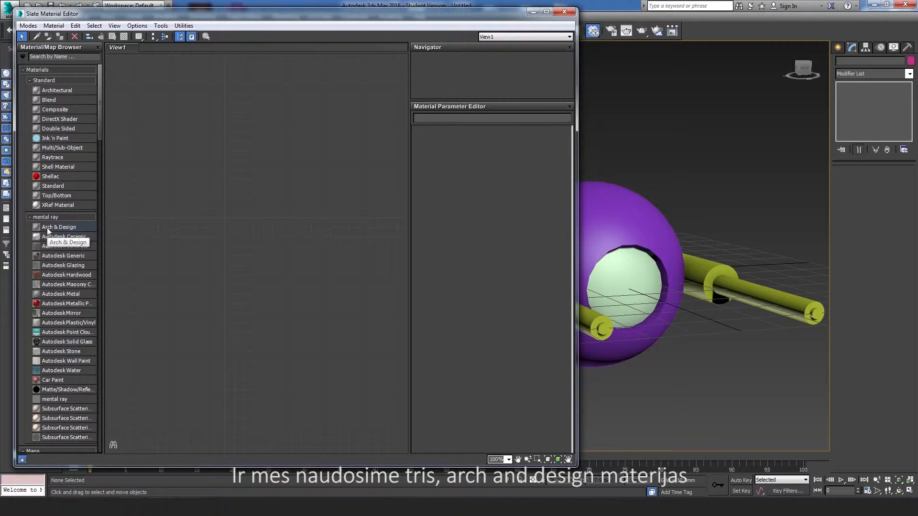
{"action": "left_click_drag", "start_coordinate": [158, 218], "coordinate": [158, 218]}
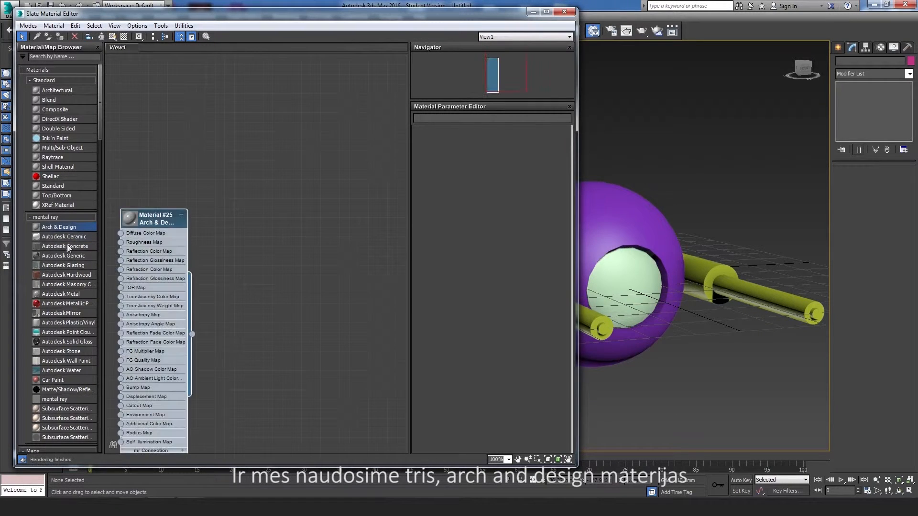
{"action": "left_click_drag", "start_coordinate": [227, 239], "coordinate": [227, 239]}
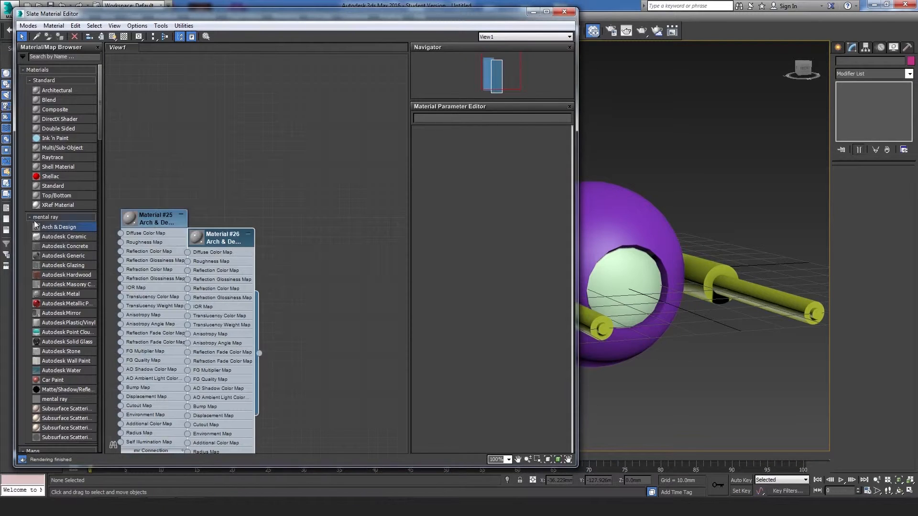
{"action": "left_click_drag", "start_coordinate": [295, 255], "coordinate": [358, 262]}
{"action": "left_click_drag", "start_coordinate": [223, 240], "coordinate": [261, 173]}
{"action": "left_click_drag", "start_coordinate": [388, 269], "coordinate": [359, 163]}
{"action": "left_click_drag", "start_coordinate": [159, 223], "coordinate": [168, 174]}
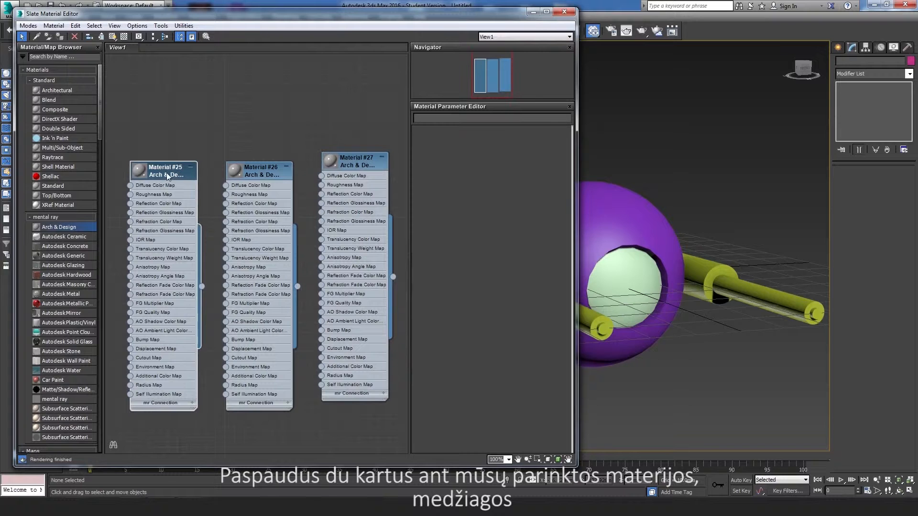
Step: Set the first material's BRDF to By IOR (fresnel reflections) and its diffuse color to bright red
{"action": "double_click", "coordinate": [167, 173]}
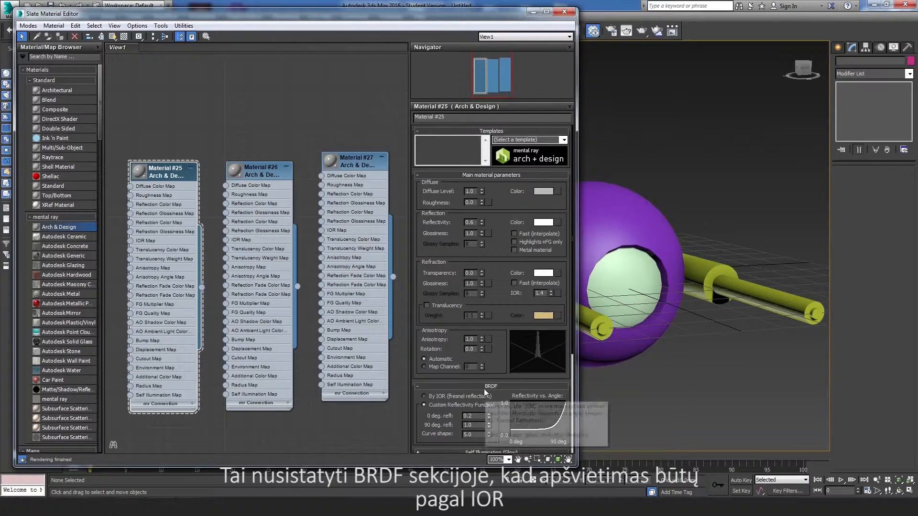
{"action": "left_click", "coordinate": [423, 396]}
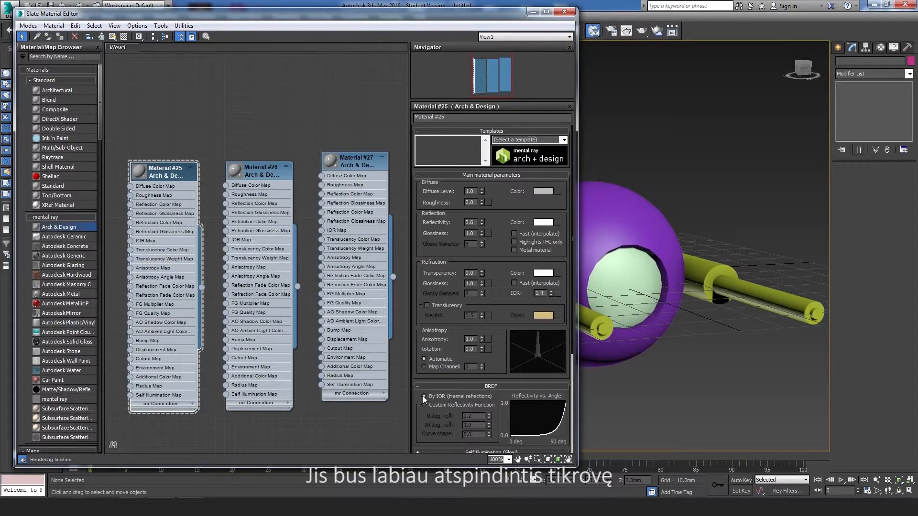
{"action": "left_click", "coordinate": [546, 192]}
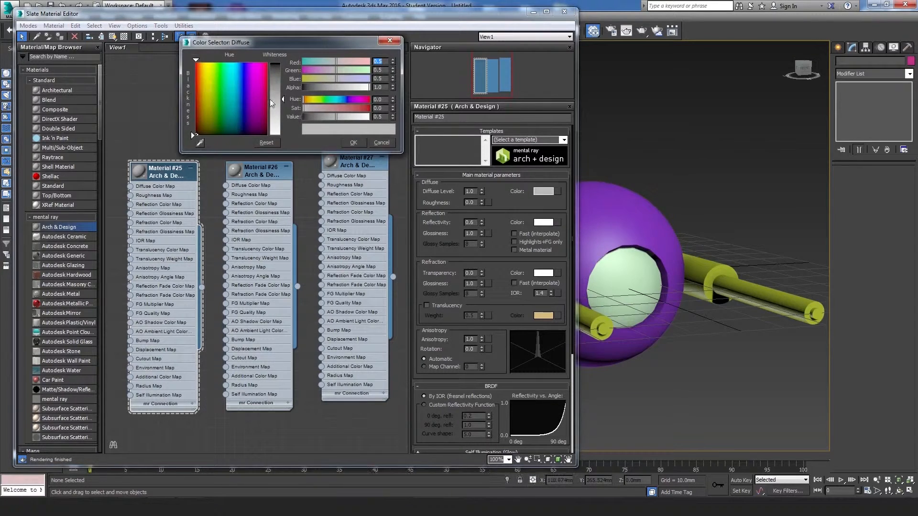
{"action": "left_click_drag", "start_coordinate": [206, 65], "coordinate": [195, 63]}
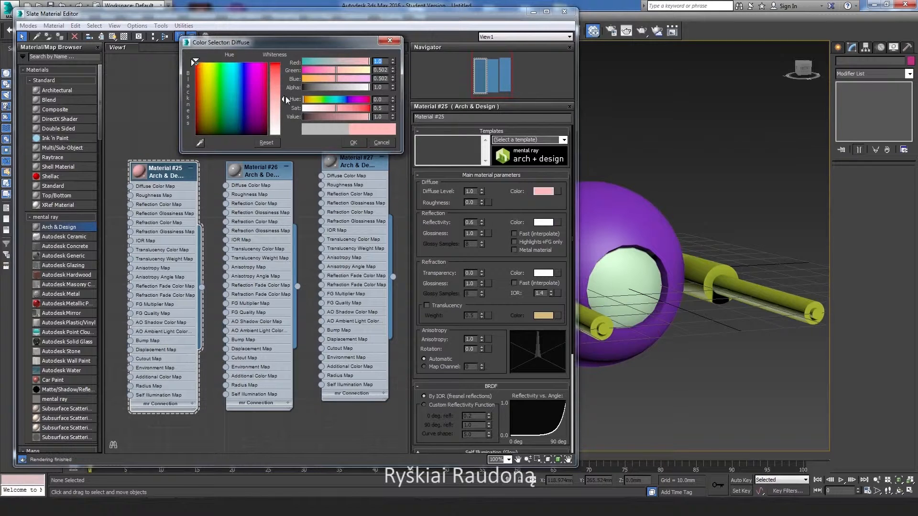
{"action": "left_click_drag", "start_coordinate": [283, 98], "coordinate": [283, 64]}
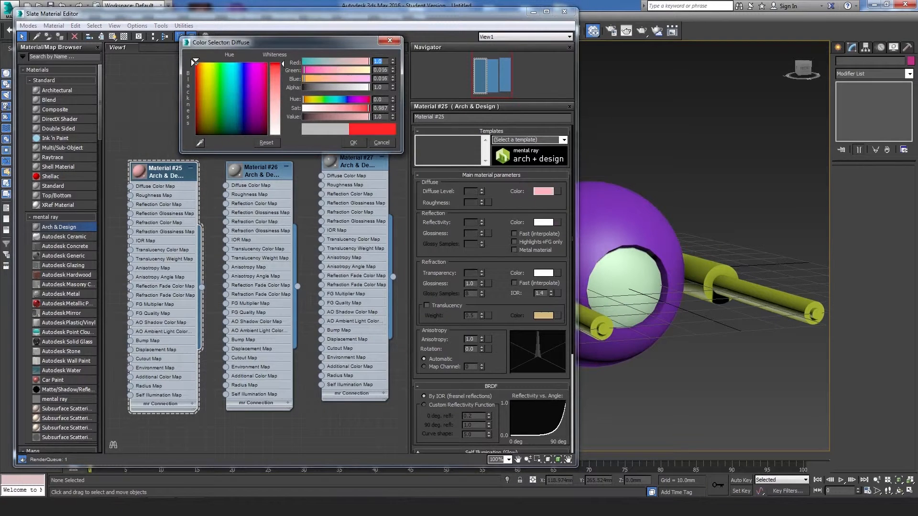
{"action": "left_click", "coordinate": [353, 142]}
Step: Set the second Arch & Design material's diffuse color to dark gray, about 0.1 in each RGB channel
{"action": "left_click", "coordinate": [252, 168]}
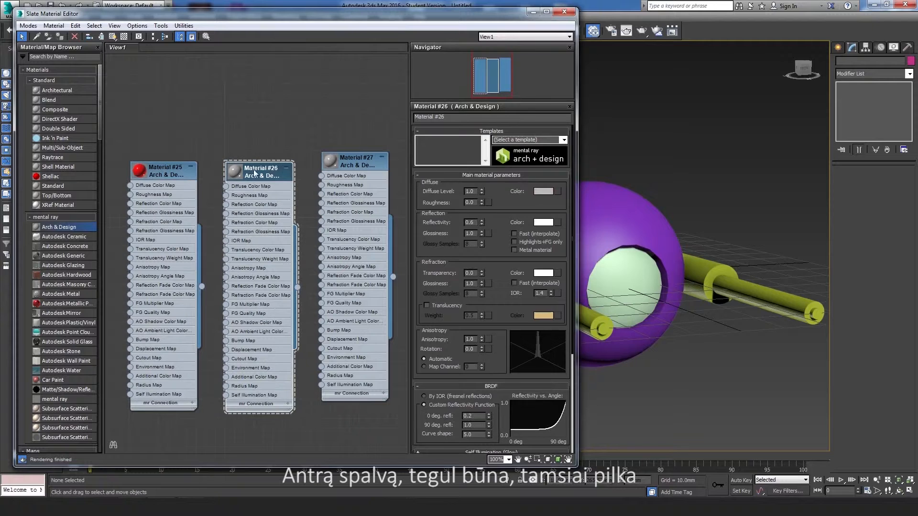
{"action": "left_click", "coordinate": [545, 191]}
{"action": "left_click_drag", "start_coordinate": [282, 100], "coordinate": [282, 70]}
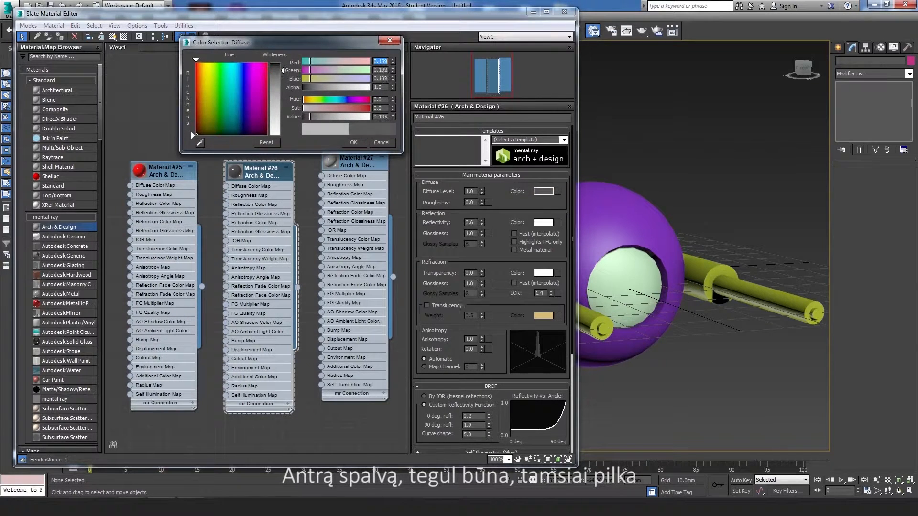
{"action": "left_click", "coordinate": [354, 142]}
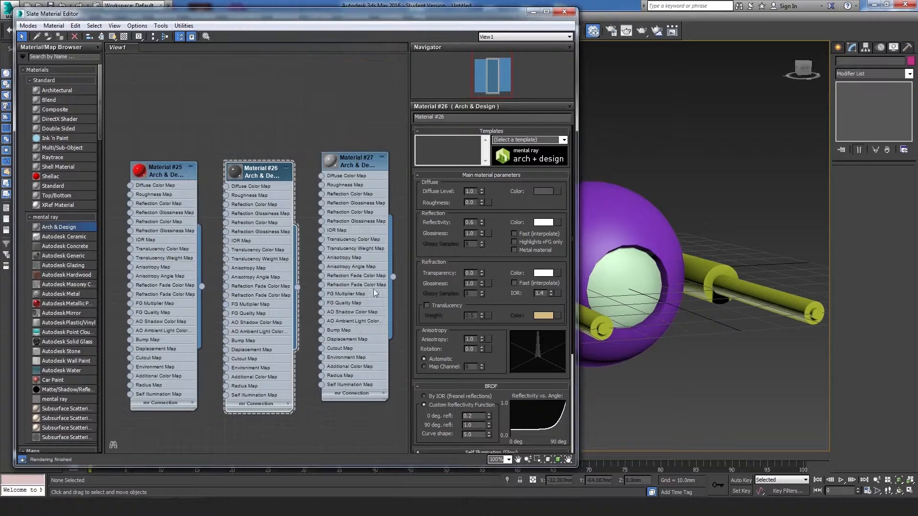
Step: Enlarge the third material's preview and set its diffuse color to a muted orange, RGB about 0.604, 0.31, 0.231
{"action": "double_click", "coordinate": [335, 163]}
{"action": "double_click", "coordinate": [345, 165]}
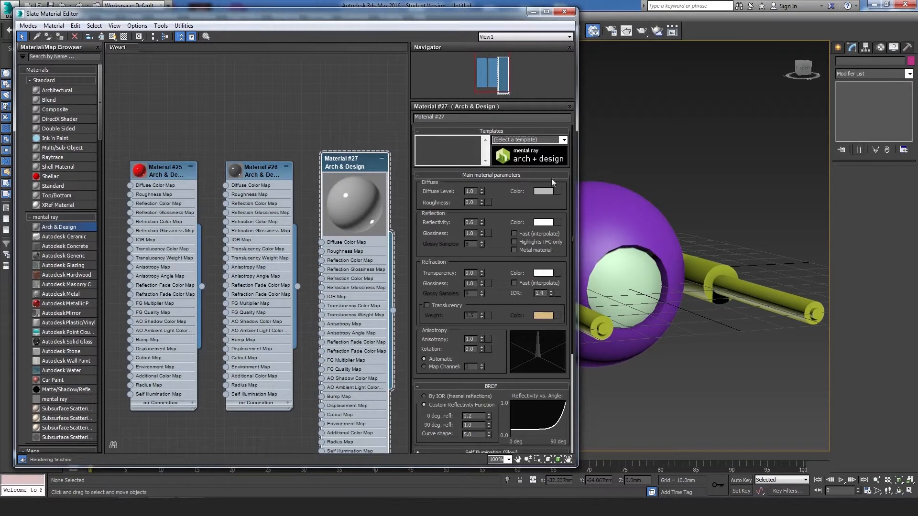
{"action": "left_click", "coordinate": [544, 191]}
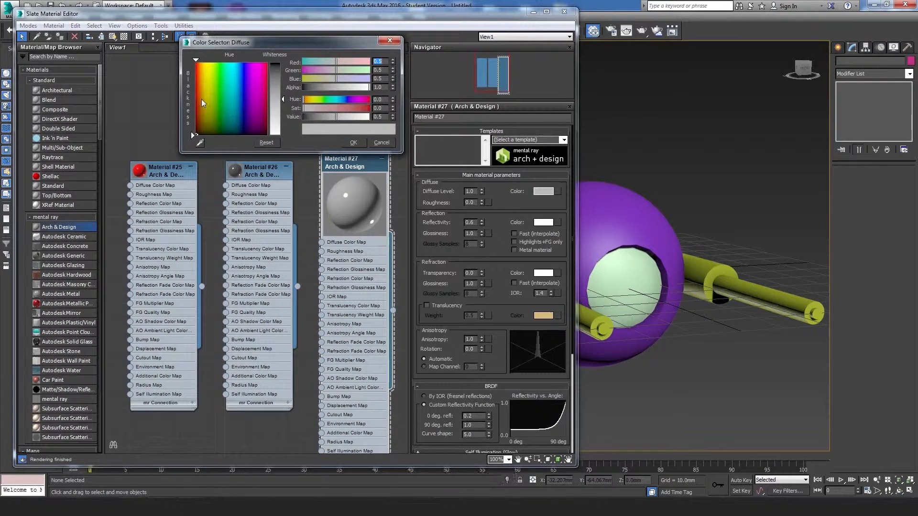
{"action": "mouse_move", "coordinate": [241, 85]}
{"action": "left_mouse_down"}
{"action": "mouse_move", "coordinate": [231, 94]}
{"action": "mouse_move", "coordinate": [242, 100]}
{"action": "left_mouse_up"}
{"action": "left_click_drag", "start_coordinate": [322, 100], "coordinate": [282, 82]}
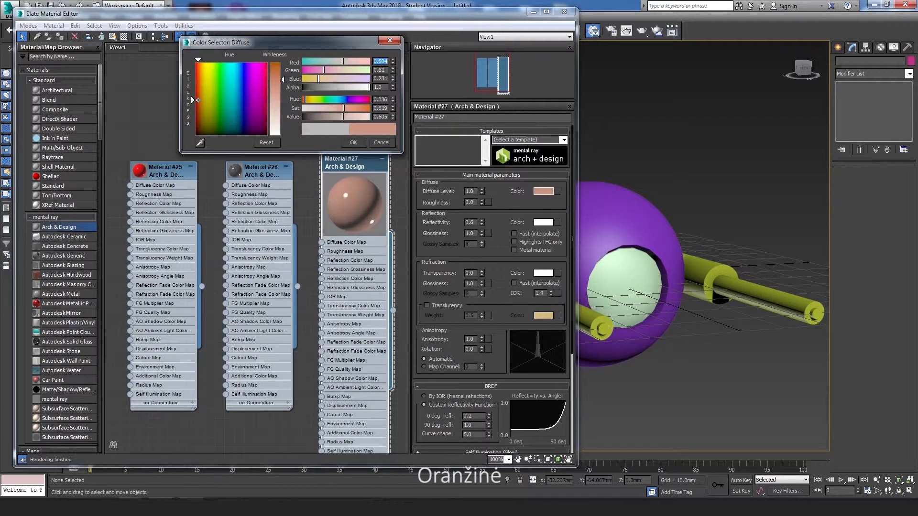
{"action": "left_click", "coordinate": [353, 143]}
Step: Move the three material nodes higher in the view and narrow the material editor window to uncover the model
{"action": "left_click_drag", "start_coordinate": [359, 165], "coordinate": [359, 146]}
{"action": "left_click_drag", "start_coordinate": [261, 167], "coordinate": [270, 129]}
{"action": "left_click_drag", "start_coordinate": [172, 166], "coordinate": [174, 130]}
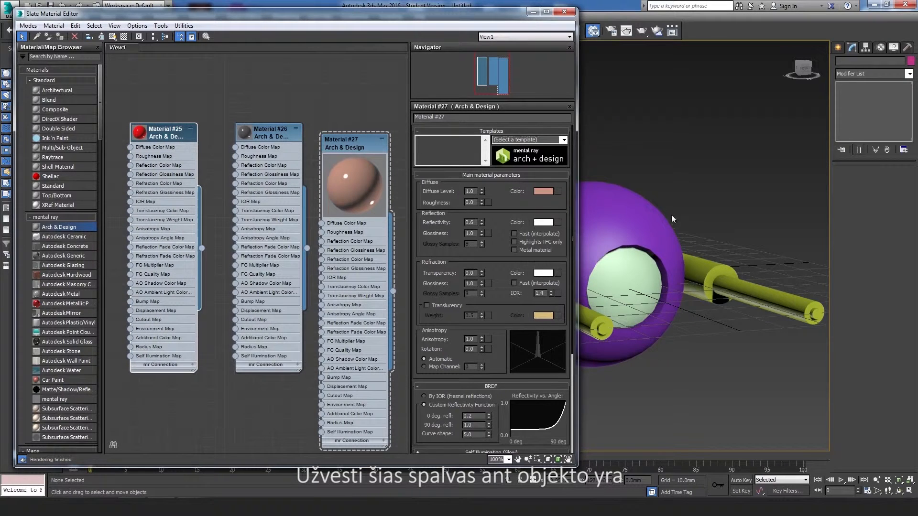
{"action": "left_click_drag", "start_coordinate": [577, 460], "coordinate": [488, 459]}
{"action": "middle_click_drag", "start_coordinate": [273, 98], "coordinate": [241, 97]}
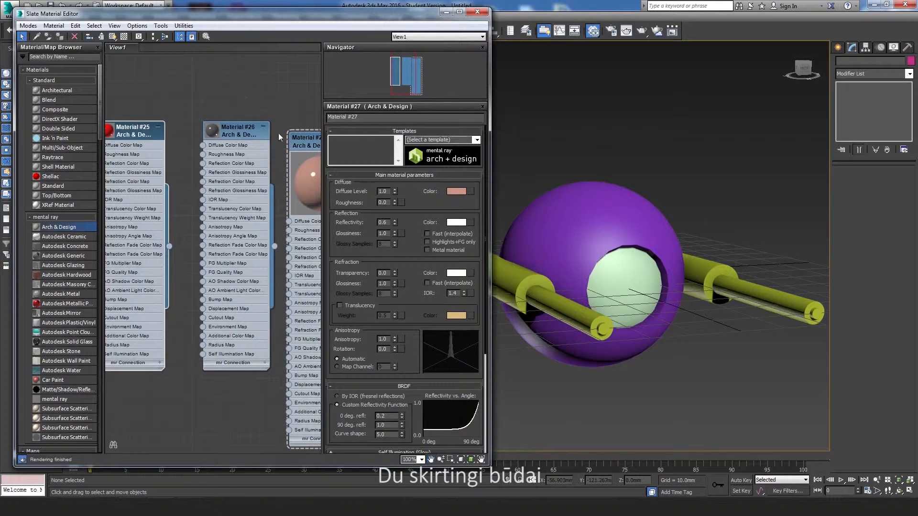
Step: Select the large purple sphere, turn edged faces back on, and enter Polygon mode at its Editable Poly level
{"action": "left_click", "coordinate": [578, 218]}
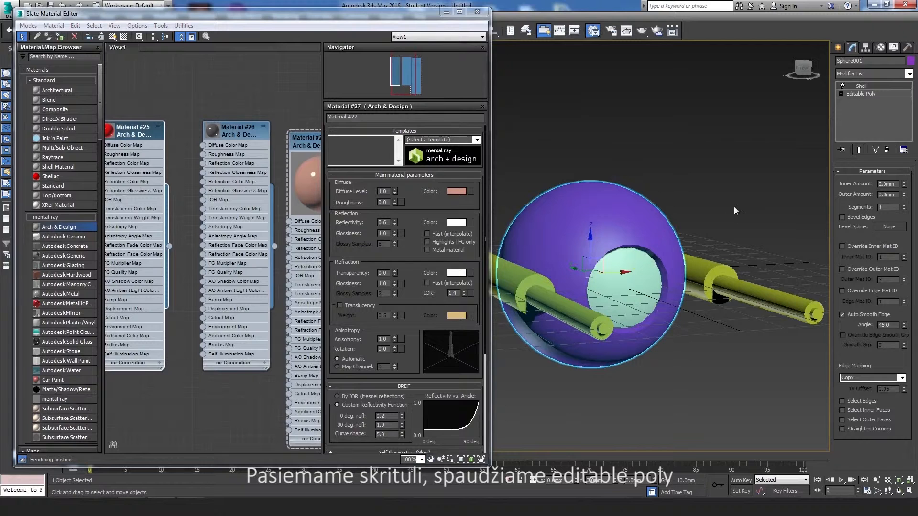
{"action": "left_click", "coordinate": [857, 93]}
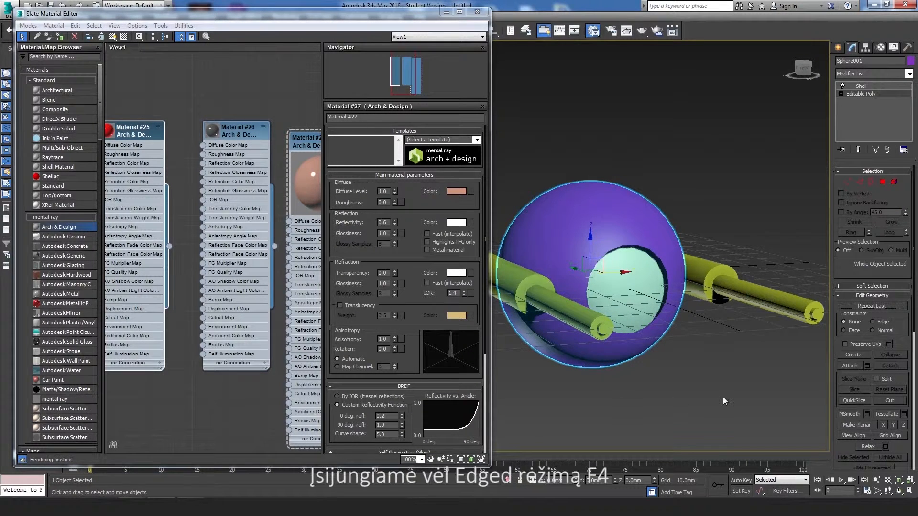
{"action": "key", "text": "F3"}
{"action": "key", "text": "F3"}
{"action": "key", "text": "F3"}
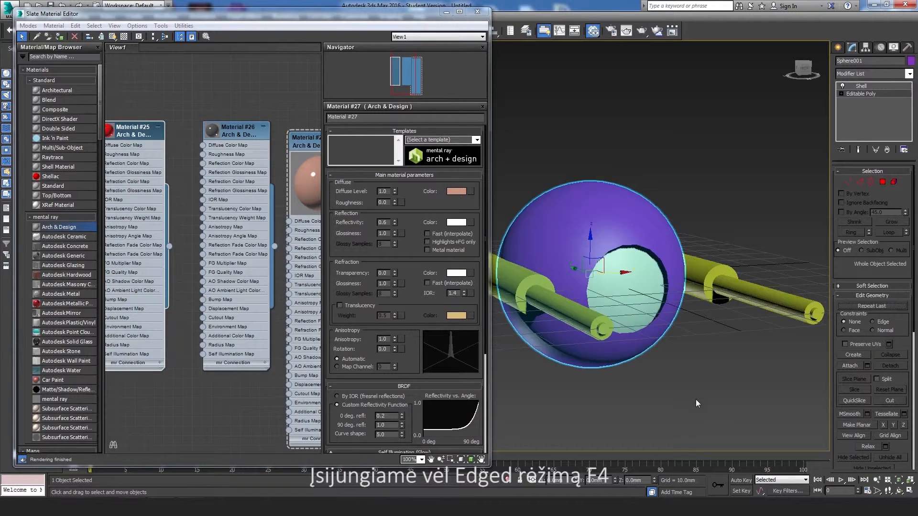
{"action": "key", "text": "F3"}
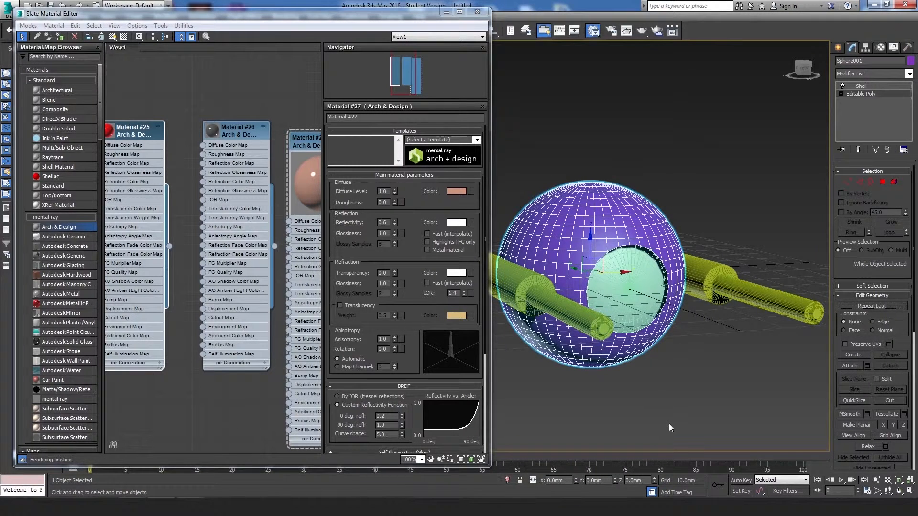
{"action": "left_click", "coordinate": [881, 182]}
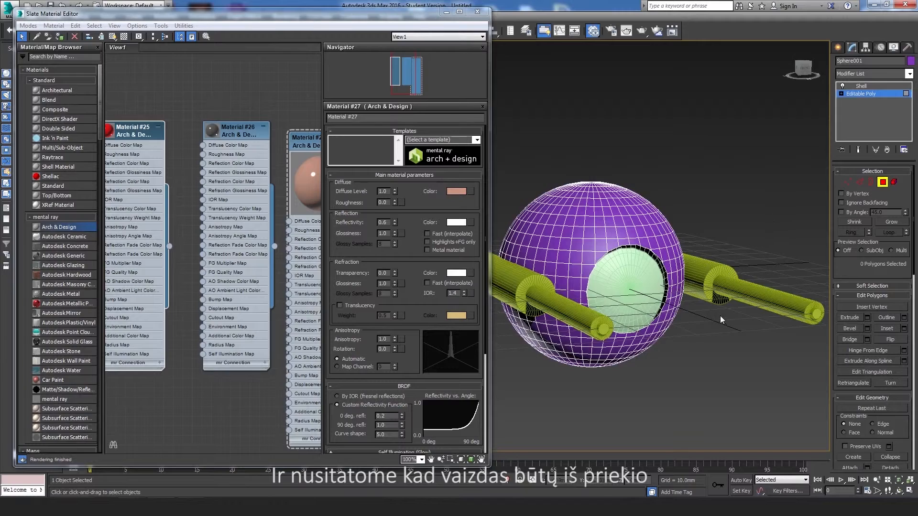
Step: In the front view, select the sphere's upper-half polygons and assign the red Arch & Design material to them
{"action": "key", "text": "f"}
{"action": "middle_click_drag", "start_coordinate": [698, 308], "coordinate": [698, 306], "text": "alt"}
{"action": "left_click", "coordinate": [802, 70]}
{"action": "left_click_drag", "start_coordinate": [781, 177], "coordinate": [481, 270]}
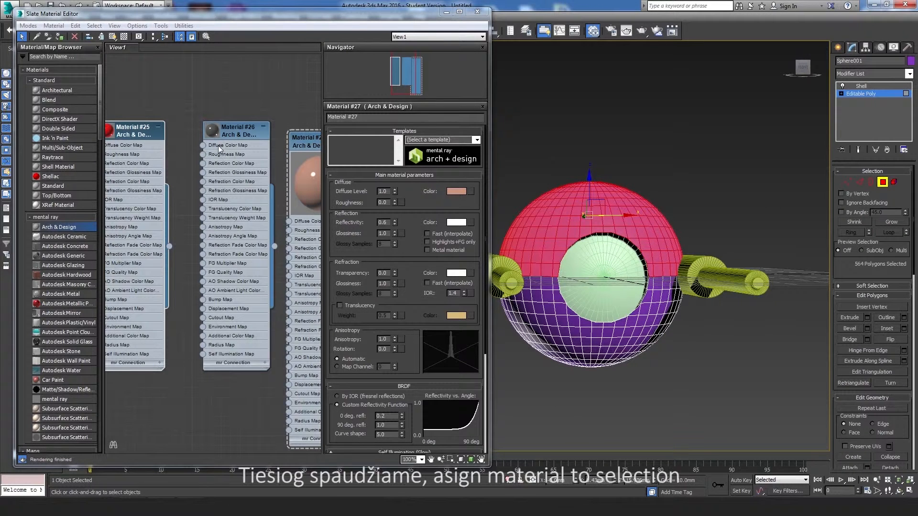
{"action": "left_click", "coordinate": [59, 36]}
{"action": "left_click", "coordinate": [643, 403]}
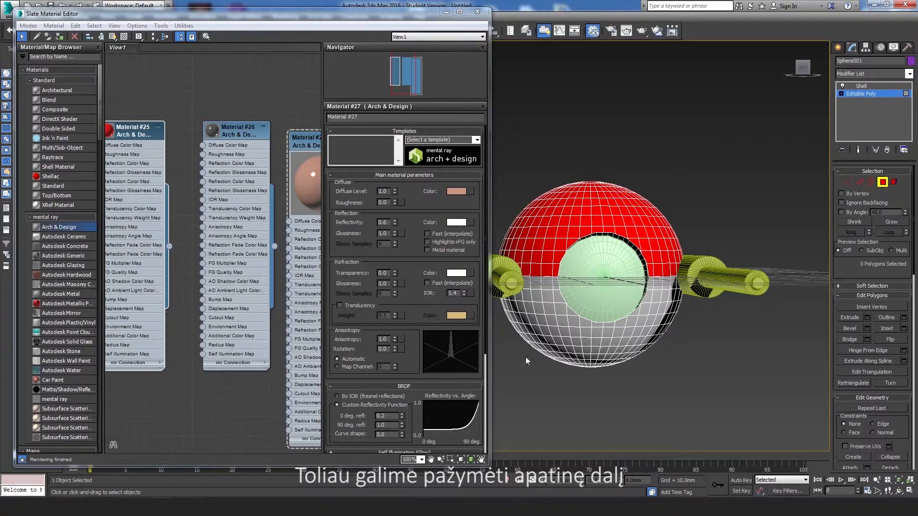
Step: Select the sphere's lower-half polygons, assign the dark gray Arch & Design material to them, and leave the sphere deselected
{"action": "left_click_drag", "start_coordinate": [542, 325], "coordinate": [493, 282]}
{"action": "left_click", "coordinate": [226, 130]}
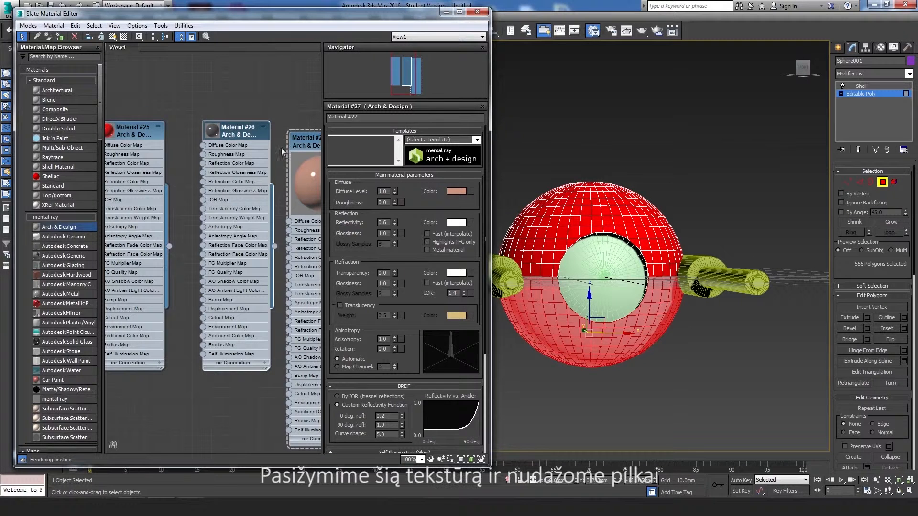
{"action": "left_click", "coordinate": [60, 37]}
{"action": "left_click", "coordinate": [702, 389]}
{"action": "middle_click_drag", "start_coordinate": [701, 389], "coordinate": [713, 368], "text": "alt"}
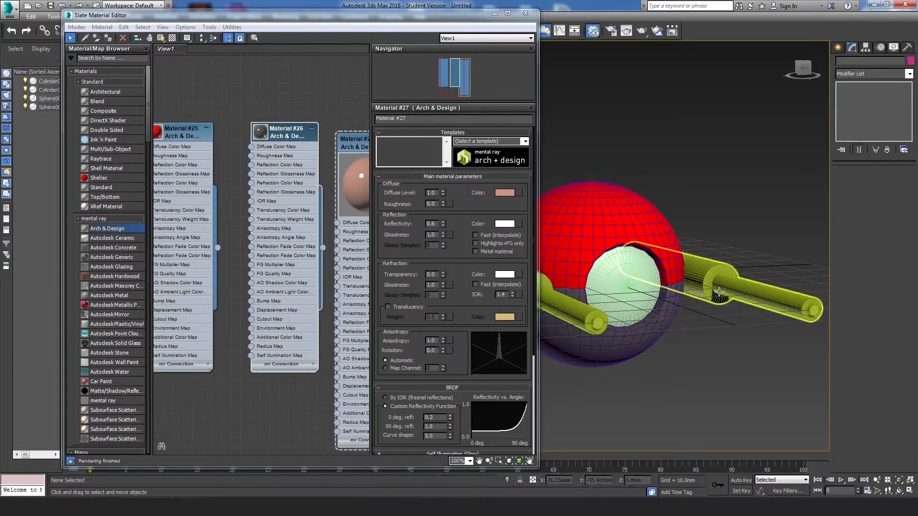
Step: Select the small inner sphere, add a fourth Arch & Design material, and set its BRDF to By IOR (fresnel reflections)
{"action": "left_click", "coordinate": [616, 279]}
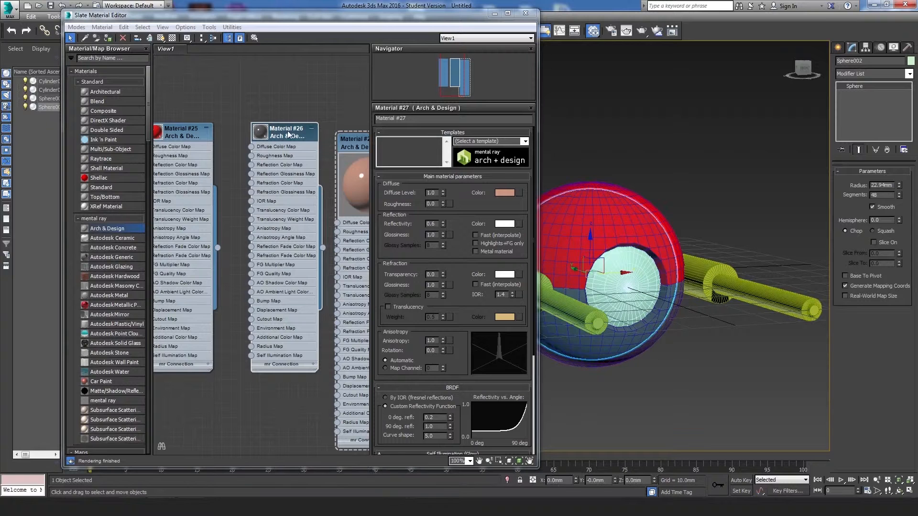
{"action": "left_click_drag", "start_coordinate": [105, 228], "coordinate": [235, 404]}
{"action": "double_click", "coordinate": [233, 403]}
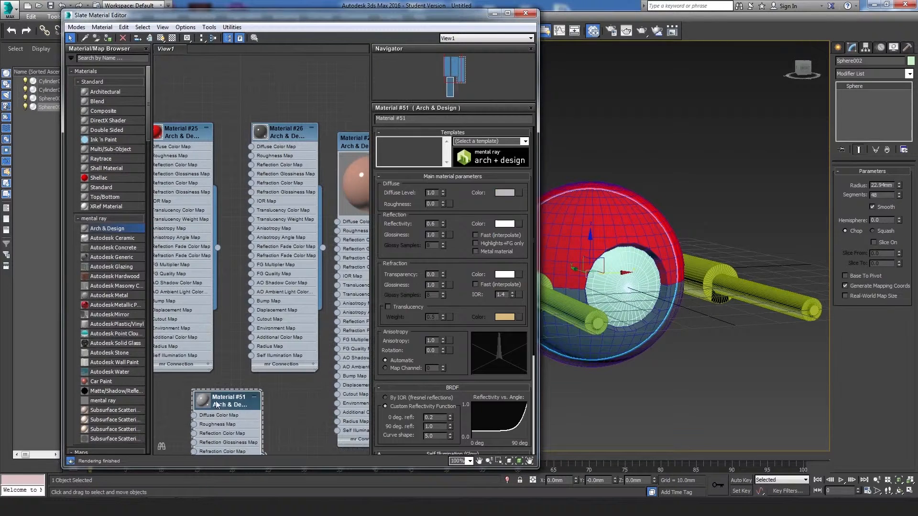
{"action": "left_click", "coordinate": [386, 397]}
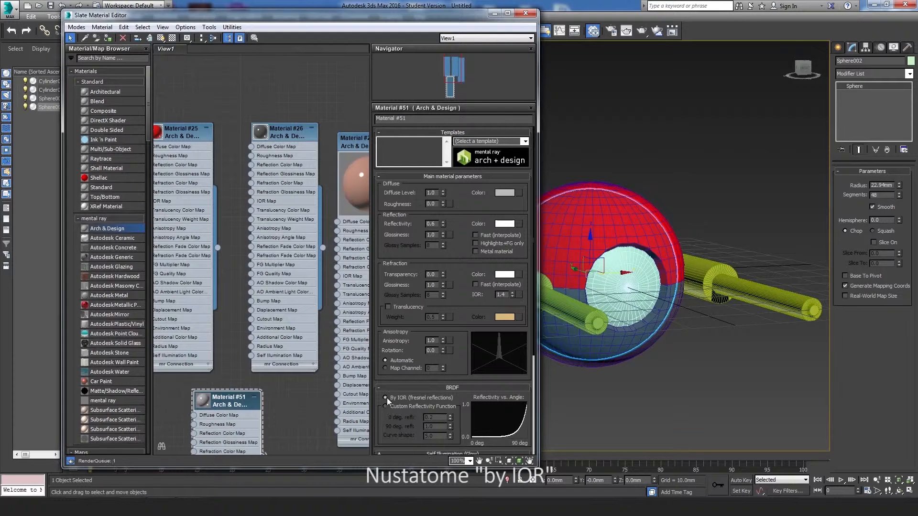
Step: Set the fourth material's diffuse color to a near-white light gray
{"action": "left_click", "coordinate": [506, 193]}
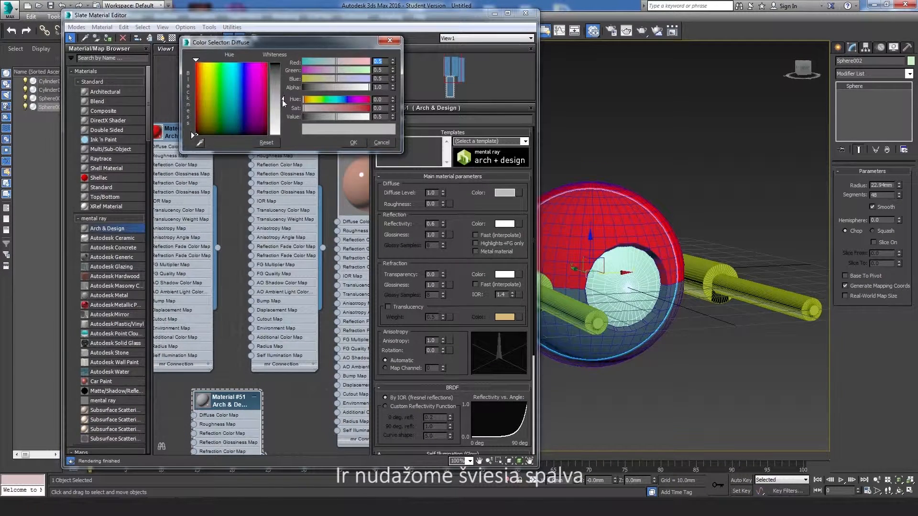
{"action": "left_click_drag", "start_coordinate": [284, 100], "coordinate": [283, 120]}
{"action": "left_click", "coordinate": [353, 143]}
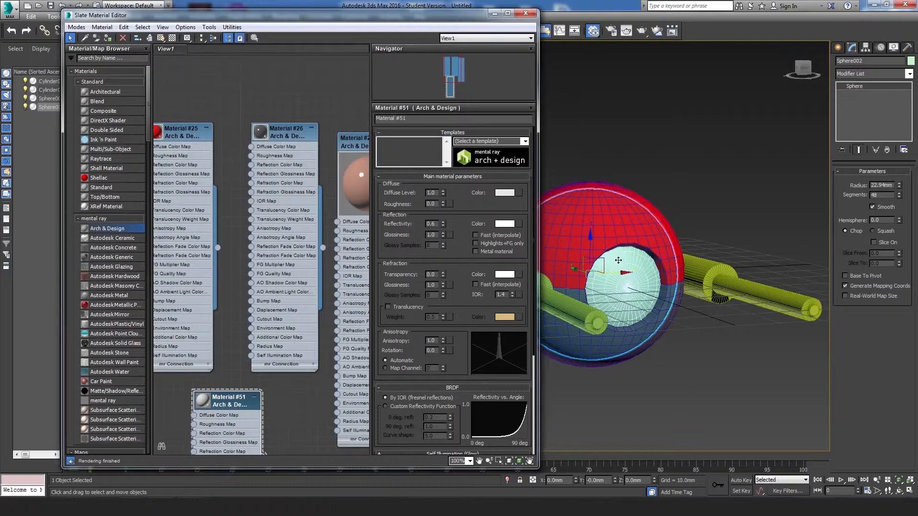
Step: Assign the near-white material to the inner sphere and place its node below the other materials
{"action": "left_click_drag", "start_coordinate": [234, 401], "coordinate": [208, 301]}
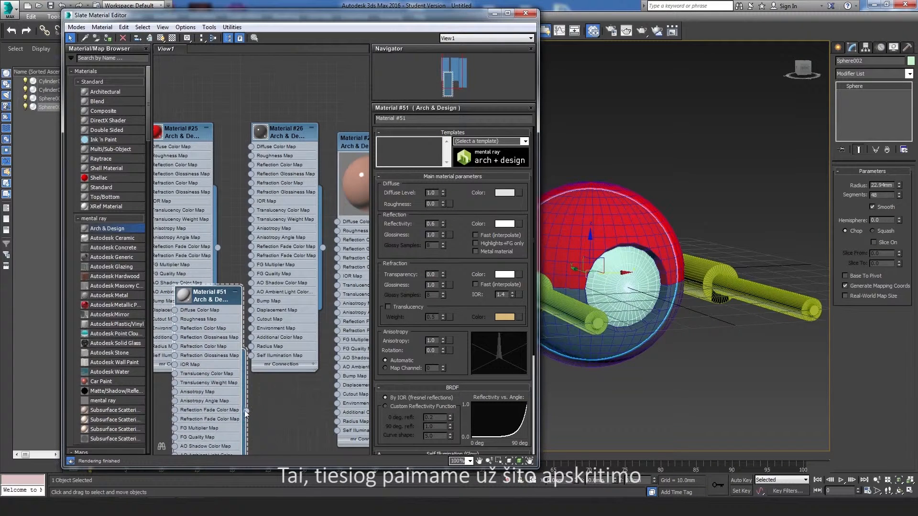
{"action": "left_click_drag", "start_coordinate": [259, 427], "coordinate": [621, 287]}
{"action": "left_click", "coordinate": [630, 409]}
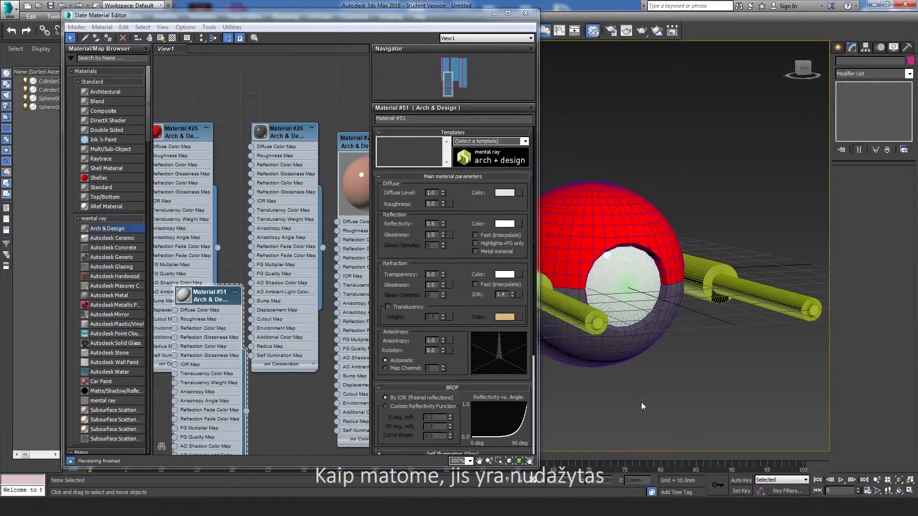
{"action": "mouse_move", "coordinate": [736, 410]}
{"action": "middle_mouse_down", "text": "alt"}
{"action": "mouse_move", "coordinate": [708, 413]}
{"action": "mouse_move", "coordinate": [719, 401]}
{"action": "mouse_move", "coordinate": [730, 407]}
{"action": "middle_mouse_up", "text": "alt"}
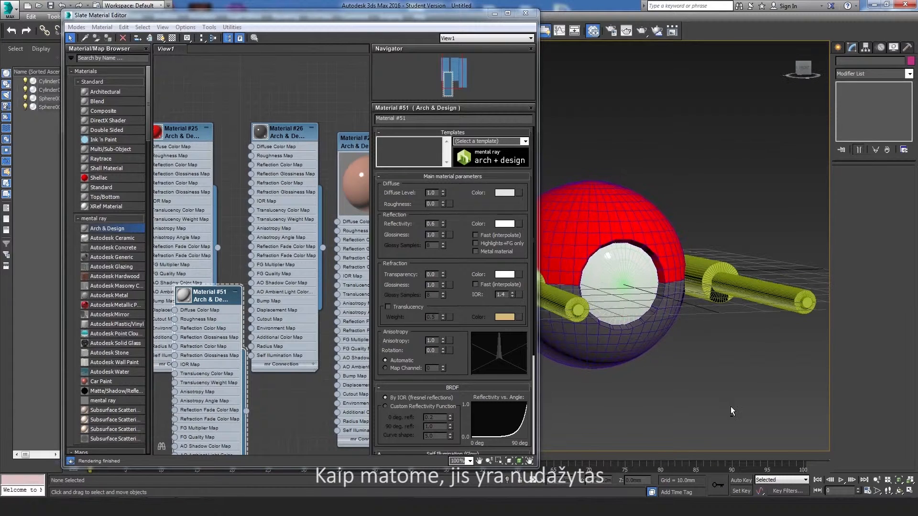
{"action": "left_click_drag", "start_coordinate": [207, 299], "coordinate": [255, 393]}
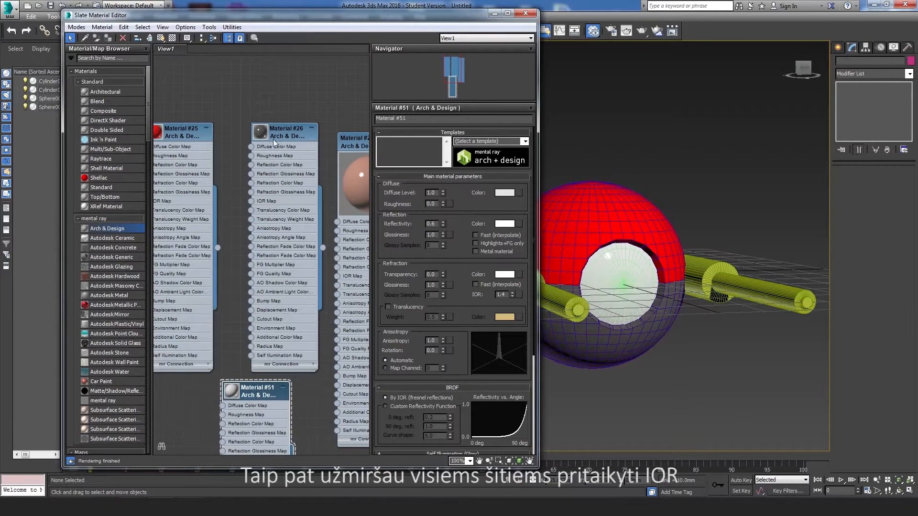
Step: Switch the BRDF of the dark gray and orange materials to By IOR (fresnel reflections)
{"action": "double_click", "coordinate": [285, 133]}
{"action": "left_click", "coordinate": [384, 397]}
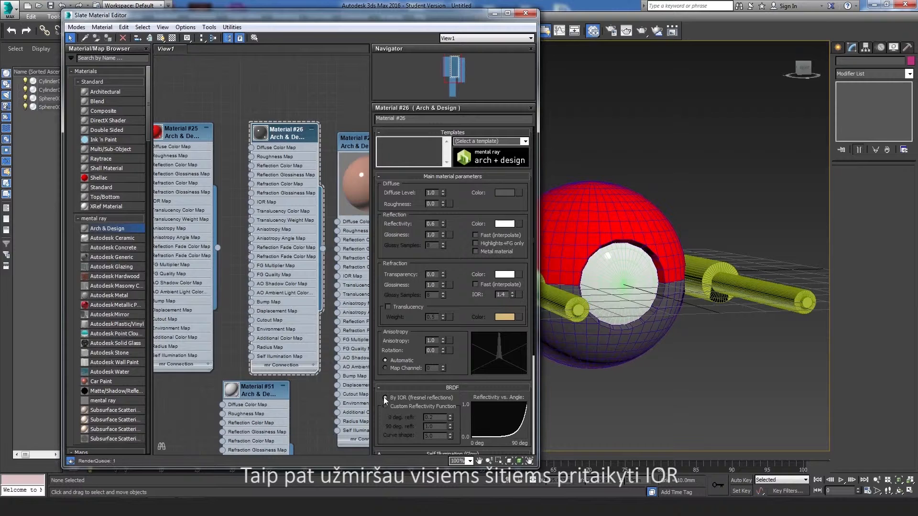
{"action": "left_click", "coordinate": [360, 149]}
{"action": "double_click", "coordinate": [360, 143]}
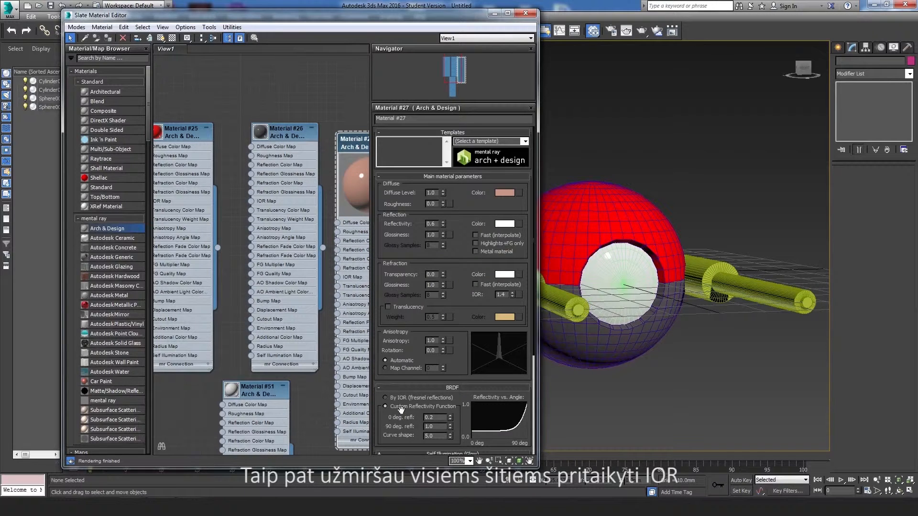
{"action": "left_click", "coordinate": [385, 397]}
{"action": "left_click_drag", "start_coordinate": [186, 132], "coordinate": [196, 132]}
Step: Select both gun cylinders, assign the orange material with Assign to Selection, and move its node clear of the dark gray one
{"action": "left_click", "coordinate": [715, 279]}
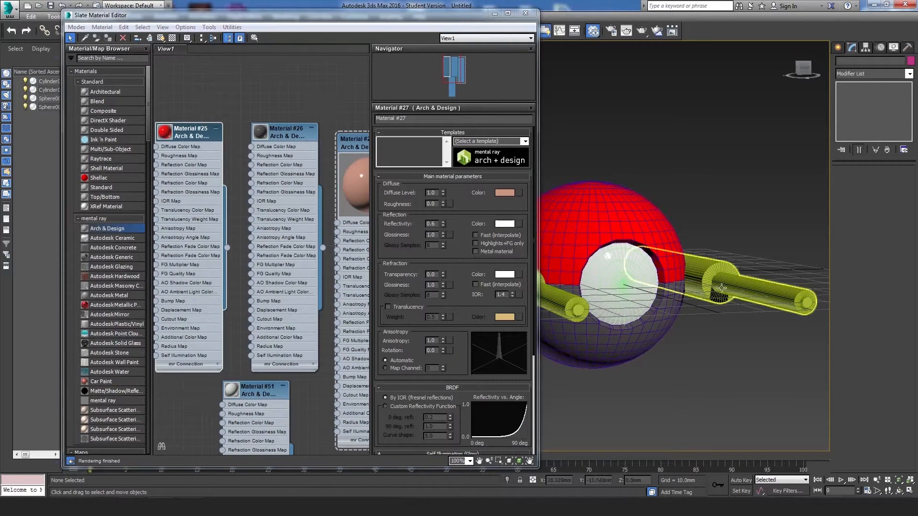
{"action": "left_click", "coordinate": [554, 318], "text": "ctrl"}
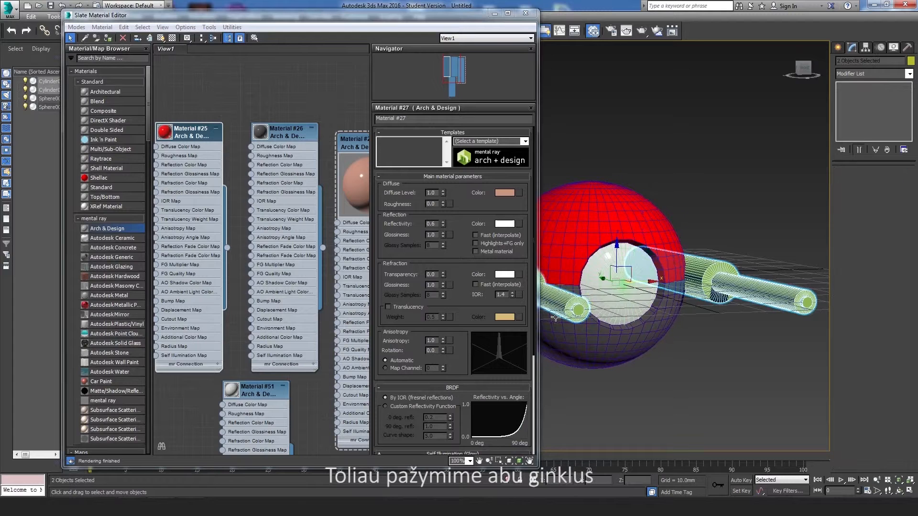
{"action": "left_click_drag", "start_coordinate": [355, 141], "coordinate": [296, 158]}
{"action": "left_click_drag", "start_coordinate": [351, 300], "coordinate": [768, 299]}
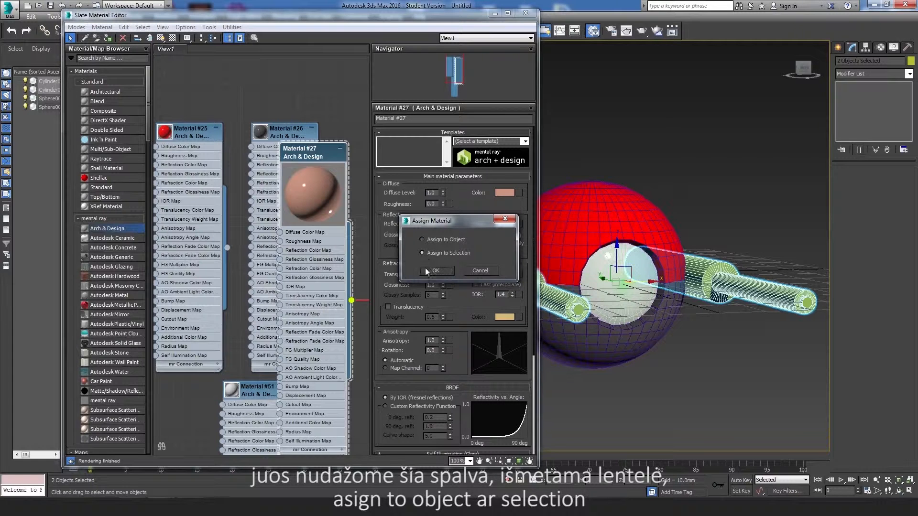
{"action": "left_click", "coordinate": [438, 271]}
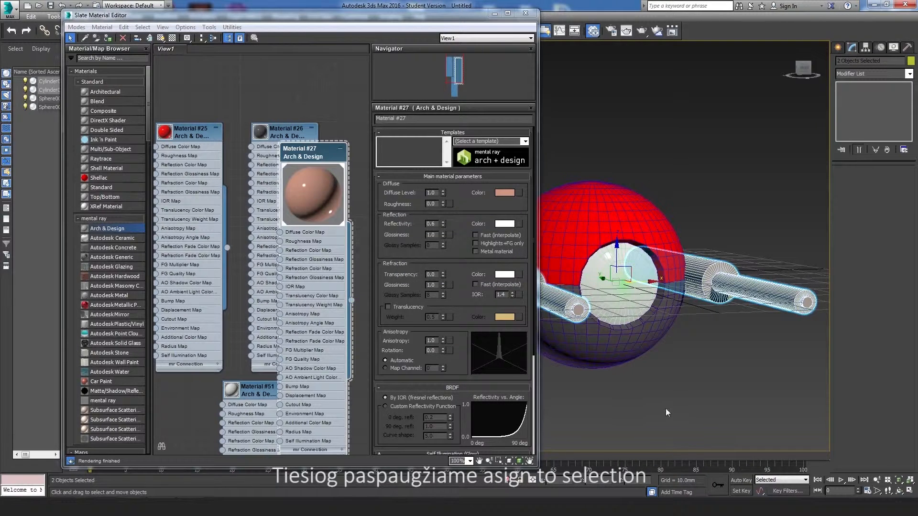
{"action": "left_click", "coordinate": [671, 411]}
{"action": "mouse_move", "coordinate": [697, 372]}
{"action": "middle_mouse_down", "text": "alt"}
{"action": "mouse_move", "coordinate": [660, 379]}
{"action": "mouse_move", "coordinate": [721, 372]}
{"action": "mouse_move", "coordinate": [701, 388]}
{"action": "mouse_move", "coordinate": [700, 379]}
{"action": "middle_mouse_up", "text": "alt"}
{"action": "left_click_drag", "start_coordinate": [330, 156], "coordinate": [377, 137]}
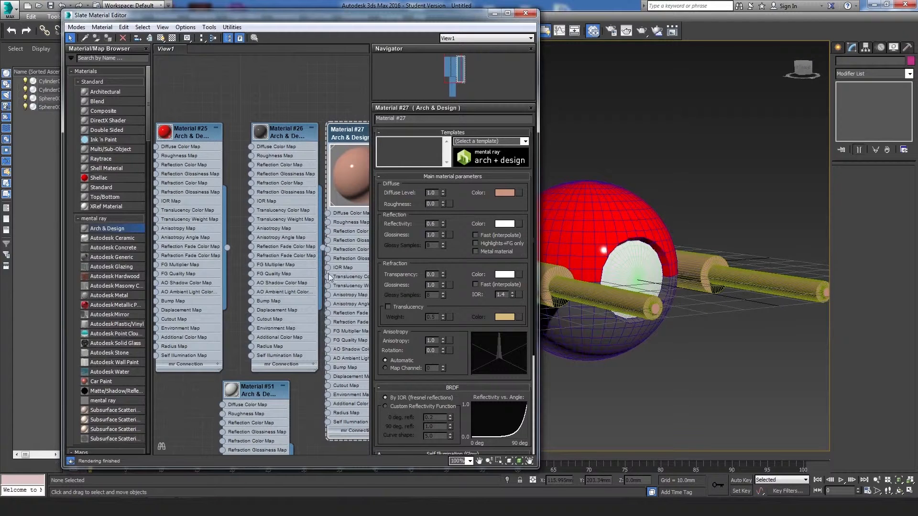
Step: Minimize the material editor, draw a ground plane about 178 mm long and 152 mm wide around the model, and scale it up uniformly
{"action": "left_click", "coordinate": [494, 14]}
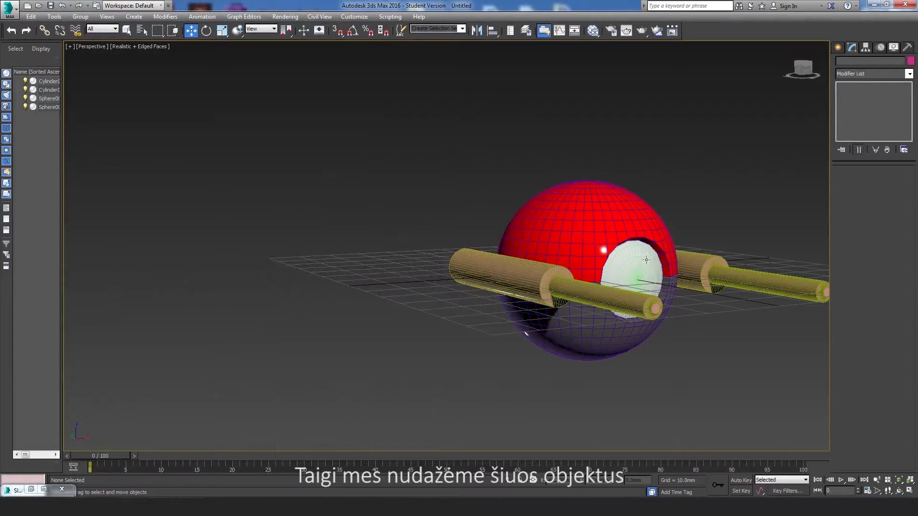
{"action": "left_click", "coordinate": [839, 48]}
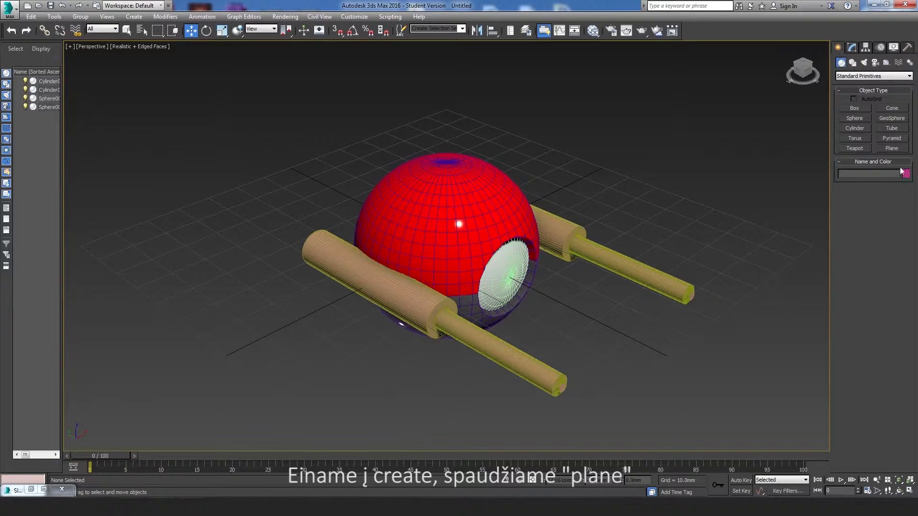
{"action": "left_click", "coordinate": [891, 148]}
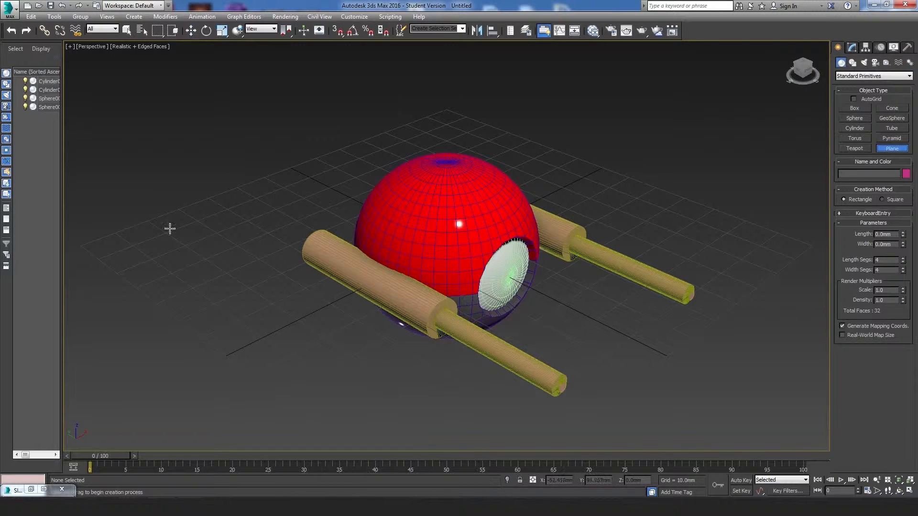
{"action": "left_click_drag", "start_coordinate": [74, 162], "coordinate": [814, 186]}
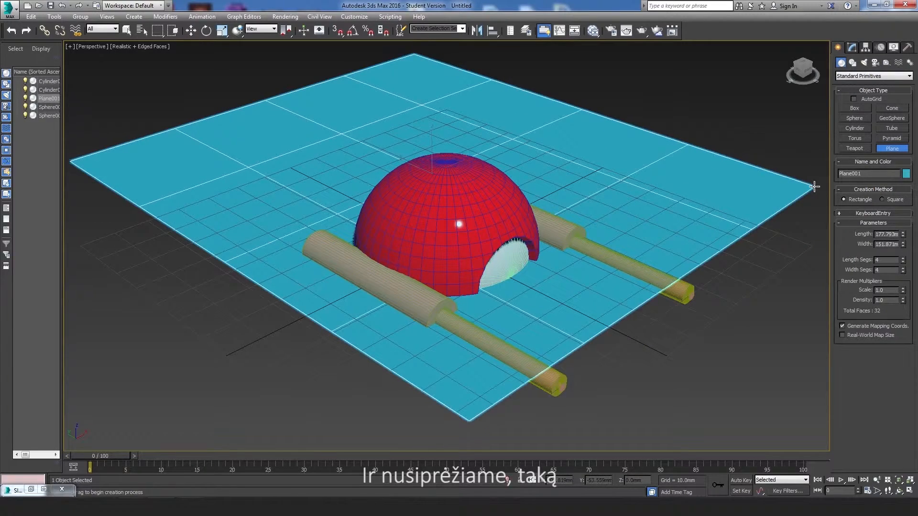
{"action": "left_click", "coordinate": [221, 31]}
{"action": "left_click_drag", "start_coordinate": [436, 165], "coordinate": [446, 129]}
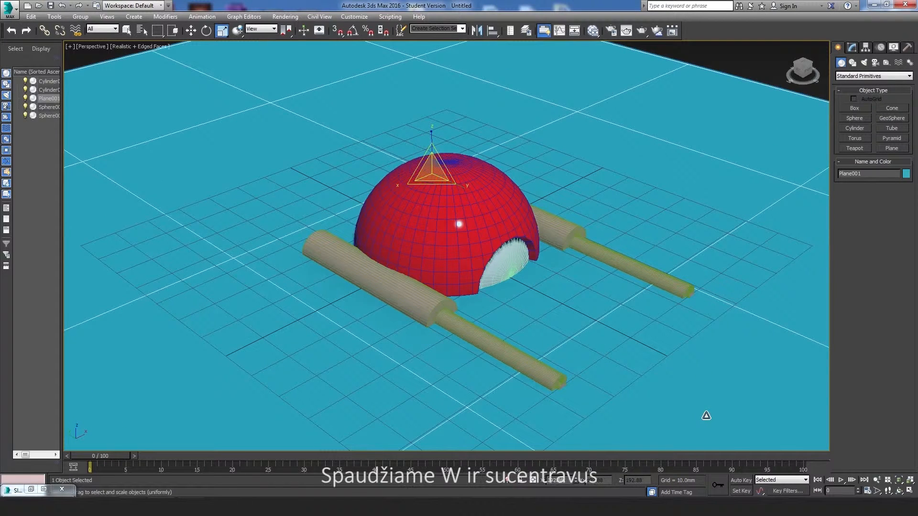
Step: Move the ground plane to X 0, Y 0 and Z -25 mm so it touches the model's underside
{"action": "key", "text": "w"}
{"action": "double_click", "coordinate": [558, 480]}
{"action": "type", "text": "0"}
{"action": "key", "text": "Return"}
{"action": "double_click", "coordinate": [592, 480]}
{"action": "type", "text": "0"}
{"action": "key", "text": "Return"}
{"action": "double_click", "coordinate": [633, 481]}
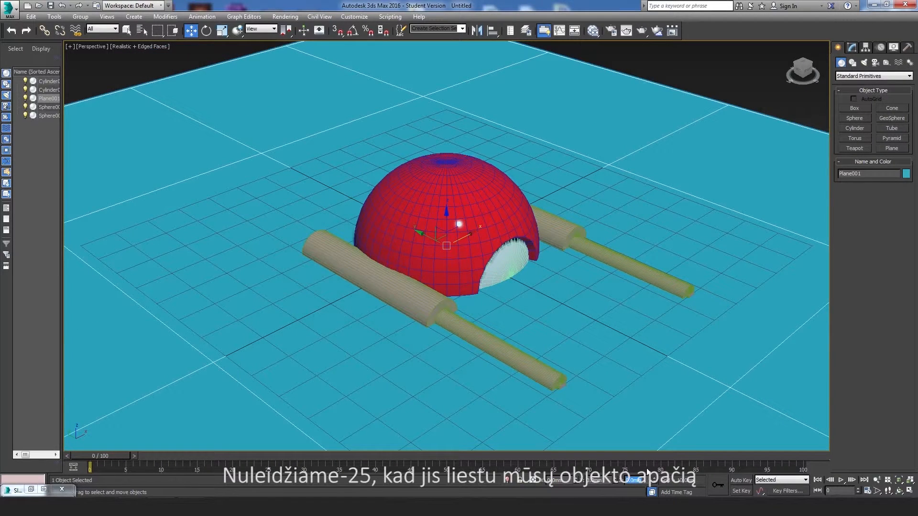
{"action": "type", "text": "-25"}
{"action": "key", "text": "Return"}
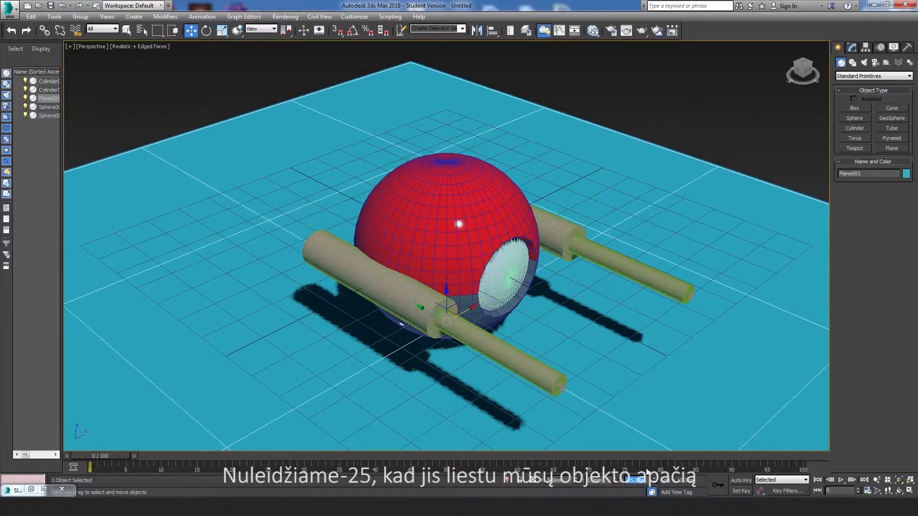
{"action": "middle_click_drag", "start_coordinate": [545, 343], "coordinate": [560, 363], "text": "alt"}
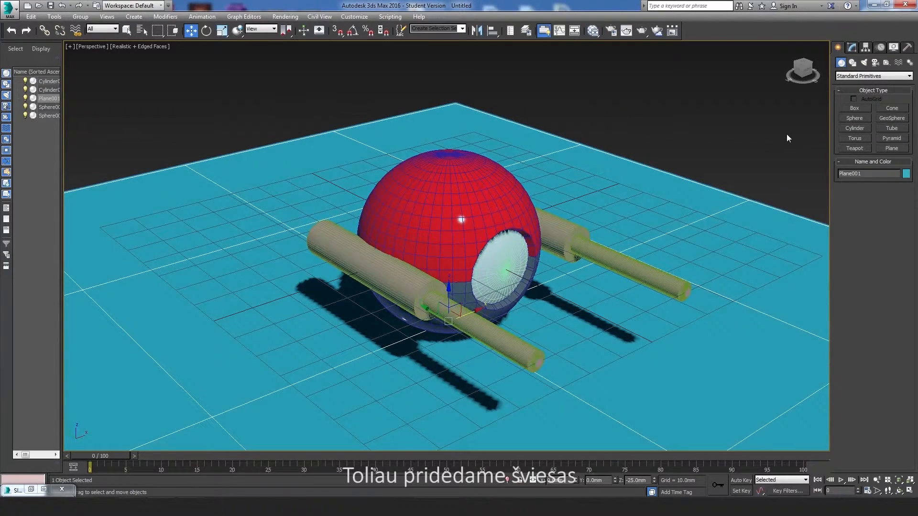
Step: Place a photometric free light on the plane in front of the model, accepting the mr Photographic Exposure Control
{"action": "scroll", "coordinate": [613, 302], "scroll_direction": "down", "scroll_amount": 3}
{"action": "middle_click_drag", "start_coordinate": [675, 333], "coordinate": [637, 312]}
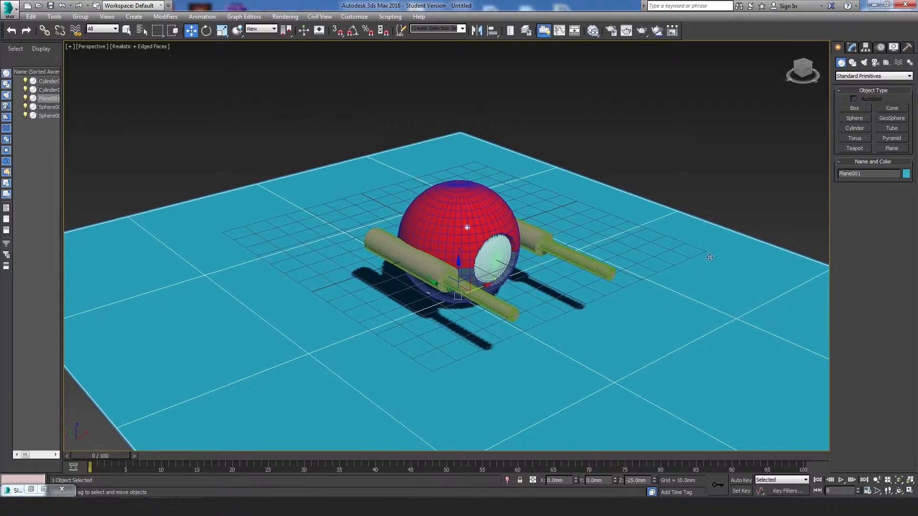
{"action": "left_click", "coordinate": [864, 62]}
{"action": "left_click", "coordinate": [891, 108]}
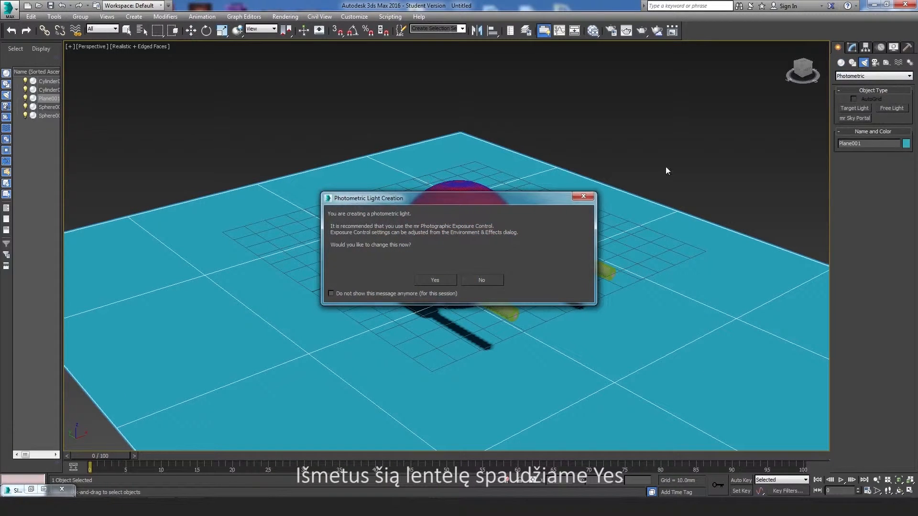
{"action": "left_click", "coordinate": [429, 278]}
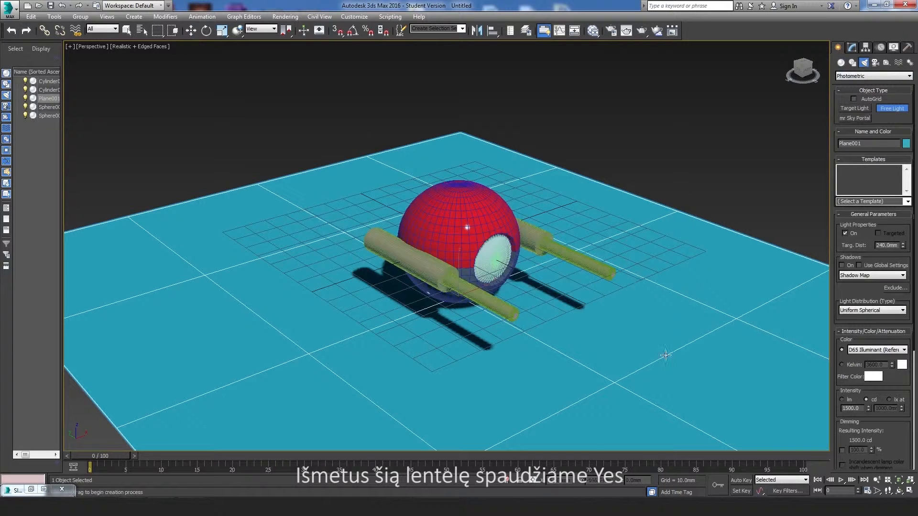
{"action": "left_click", "coordinate": [682, 350]}
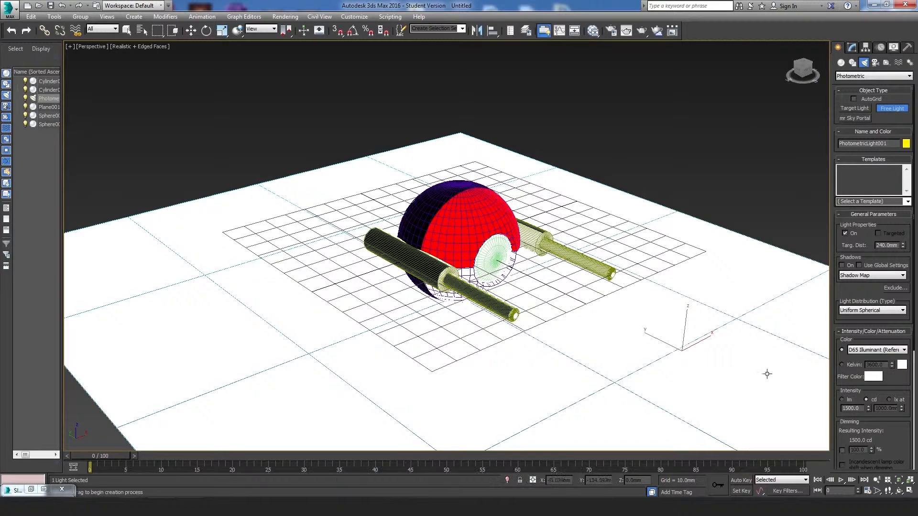
Step: Set the free light's intensity to 1 cd and place a second free light just behind it
{"action": "double_click", "coordinate": [855, 408]}
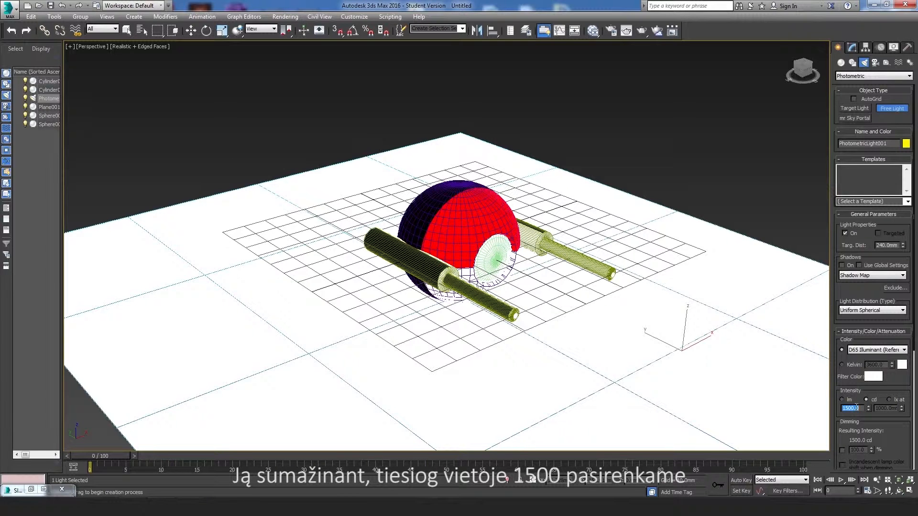
{"action": "type", "text": "1"}
{"action": "key", "text": "Return"}
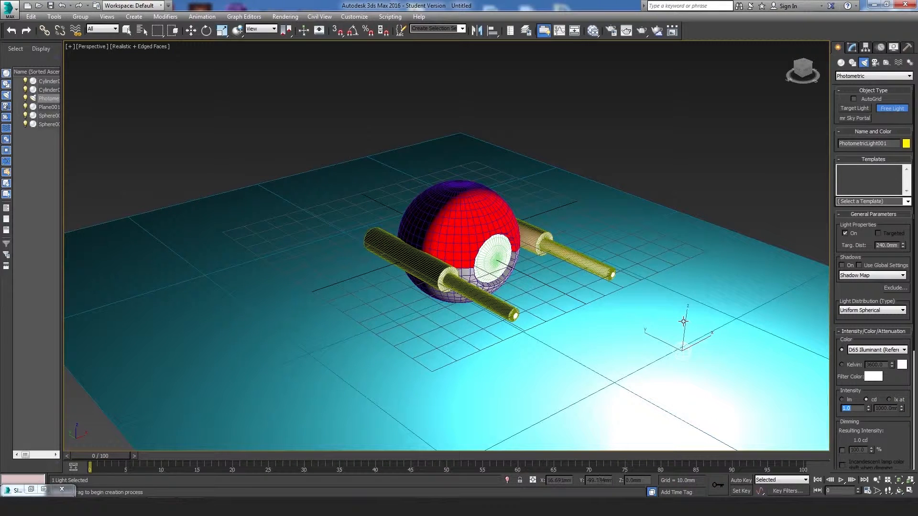
{"action": "left_click", "coordinate": [714, 318]}
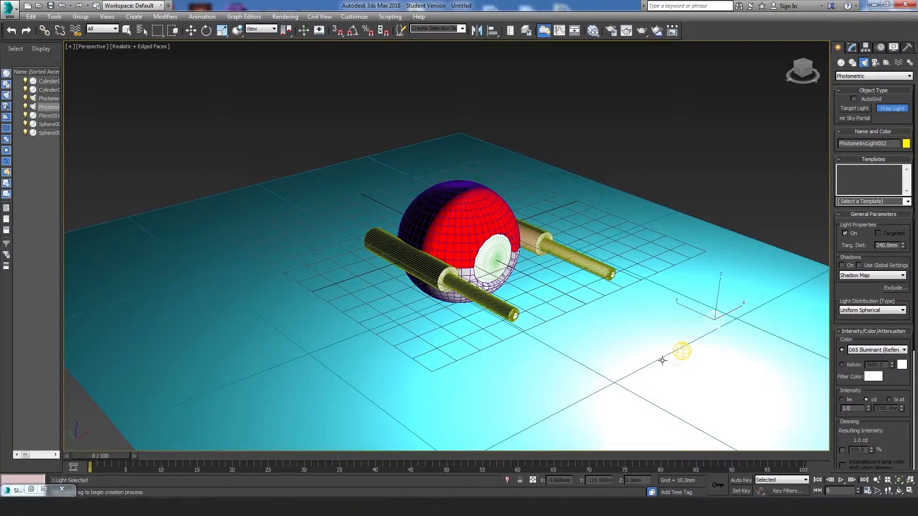
Step: Delete the second free light and raise the remaining one above the ground plane to a height of about Z 76 mm
{"action": "key", "text": "Delete"}
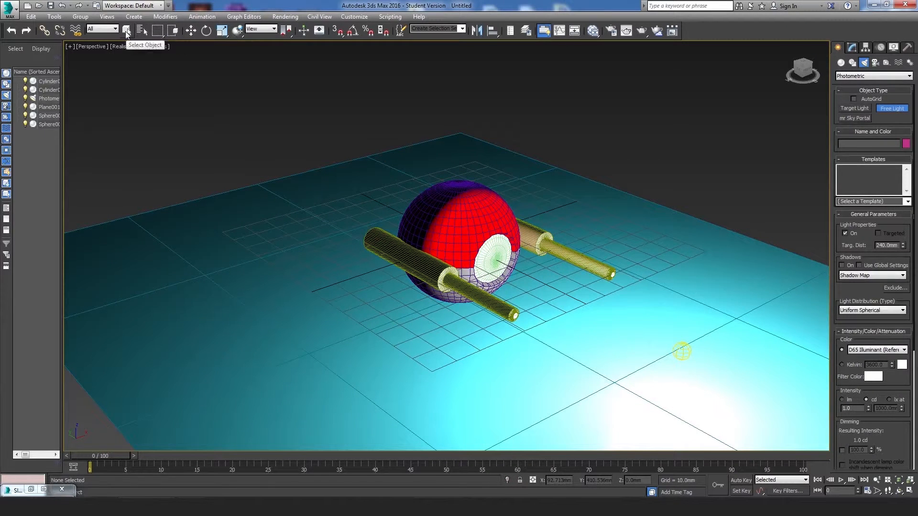
{"action": "left_click", "coordinate": [191, 30]}
{"action": "left_click", "coordinate": [671, 342]}
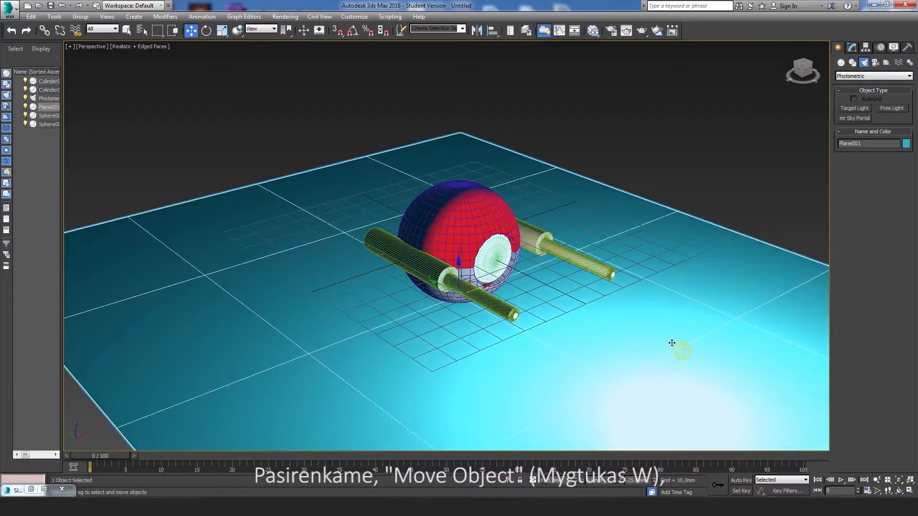
{"action": "left_click", "coordinate": [682, 352]}
{"action": "left_click_drag", "start_coordinate": [686, 321], "coordinate": [678, 73]}
Step: Turn on shadows for the raised photometric light, then select the ground plane
{"action": "left_click", "coordinate": [851, 47]}
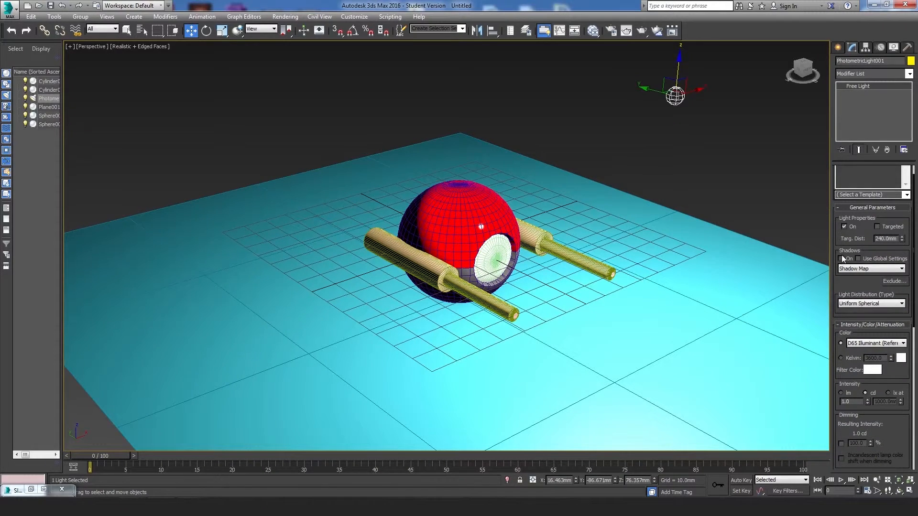
{"action": "left_click", "coordinate": [841, 258]}
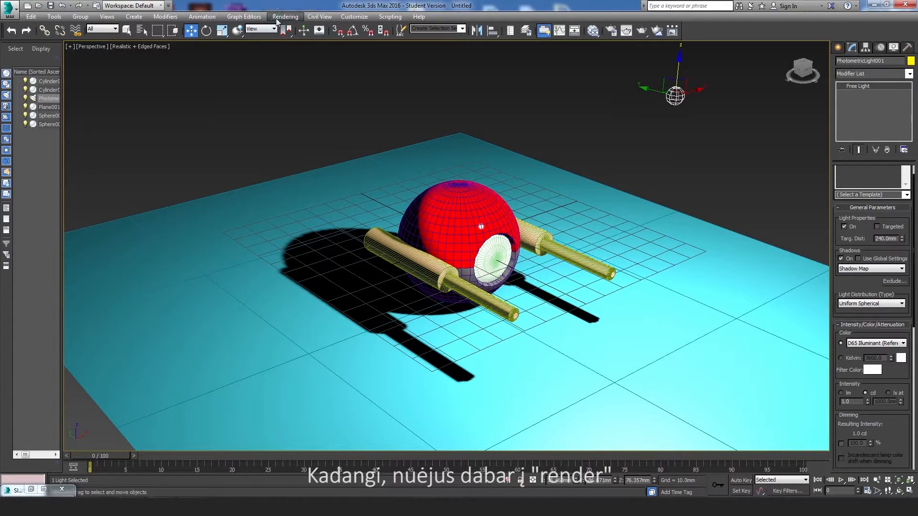
{"action": "left_click", "coordinate": [555, 334]}
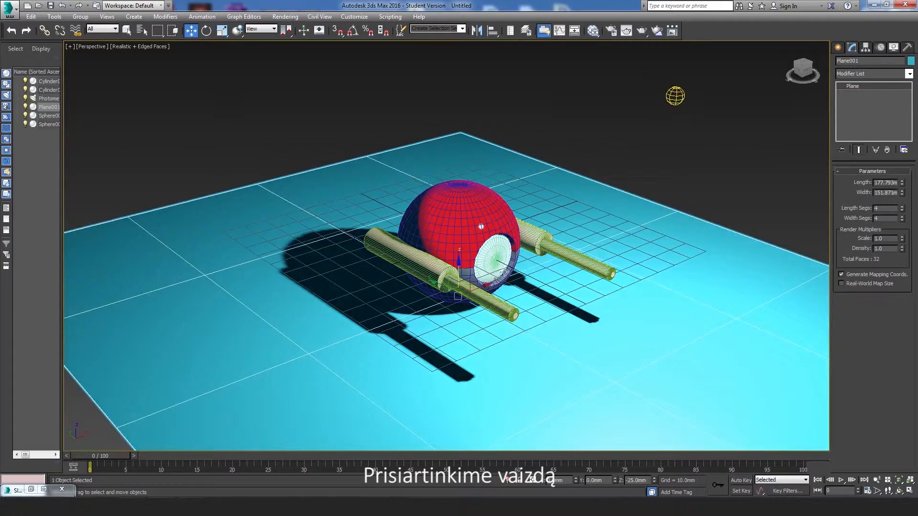
Step: Show safe frames in the perspective view, render it to inspect the shadow edges up close, and close the render
{"action": "scroll", "coordinate": [504, 271], "scroll_direction": "up", "scroll_amount": 5}
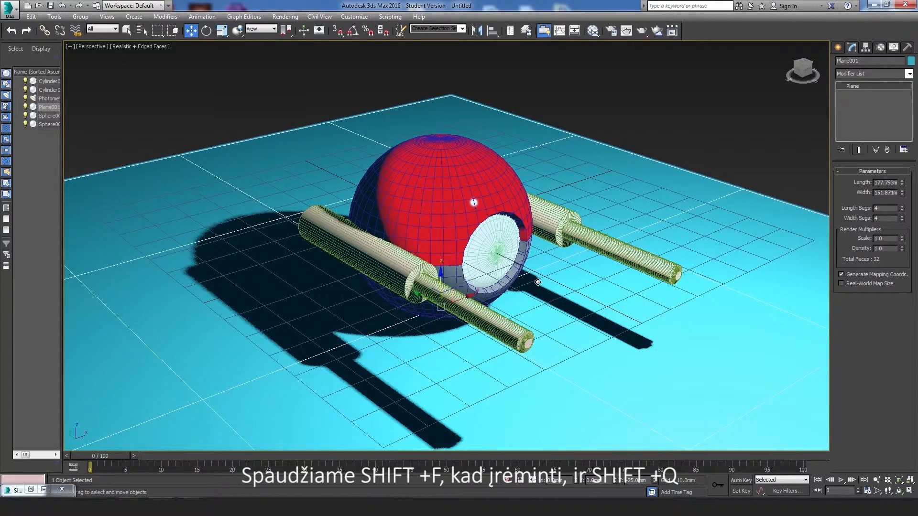
{"action": "key", "text": "shift+f"}
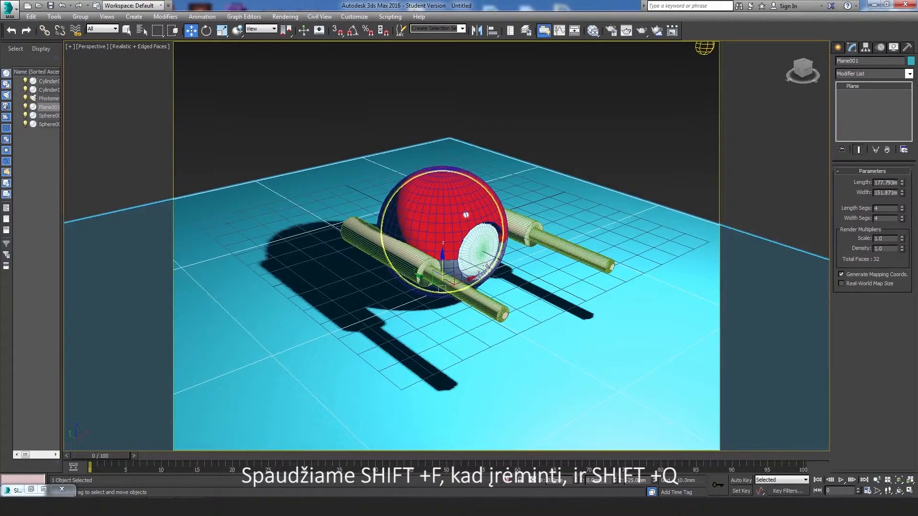
{"action": "key", "text": "shift+q"}
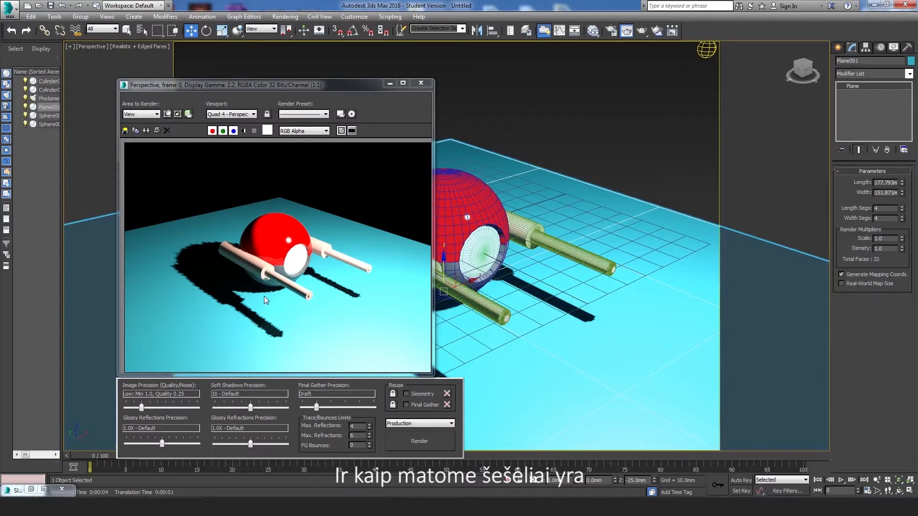
{"action": "scroll", "coordinate": [253, 315], "scroll_direction": "up", "scroll_amount": 1}
{"action": "middle_click_drag", "start_coordinate": [252, 313], "coordinate": [281, 299]}
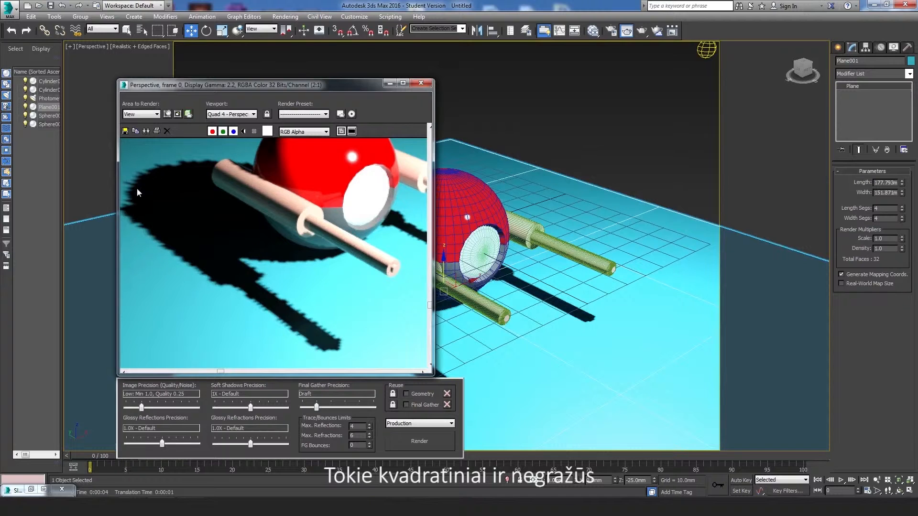
{"action": "left_click", "coordinate": [421, 82]}
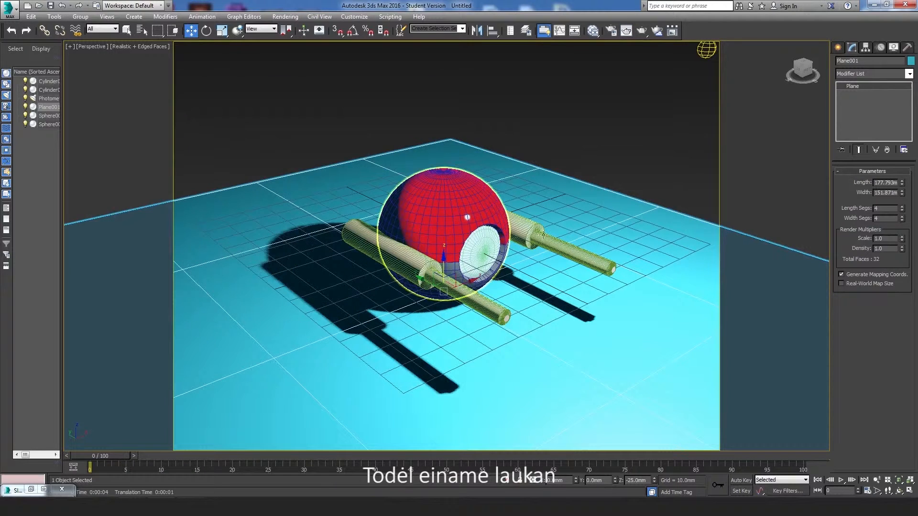
Step: Change the photometric light's shadow type to mental ray Shadow Map
{"action": "left_click", "coordinate": [705, 49]}
{"action": "scroll", "coordinate": [911, 283], "scroll_direction": "down", "scroll_amount": 5}
{"action": "scroll", "coordinate": [911, 282], "scroll_direction": "up", "scroll_amount": 4}
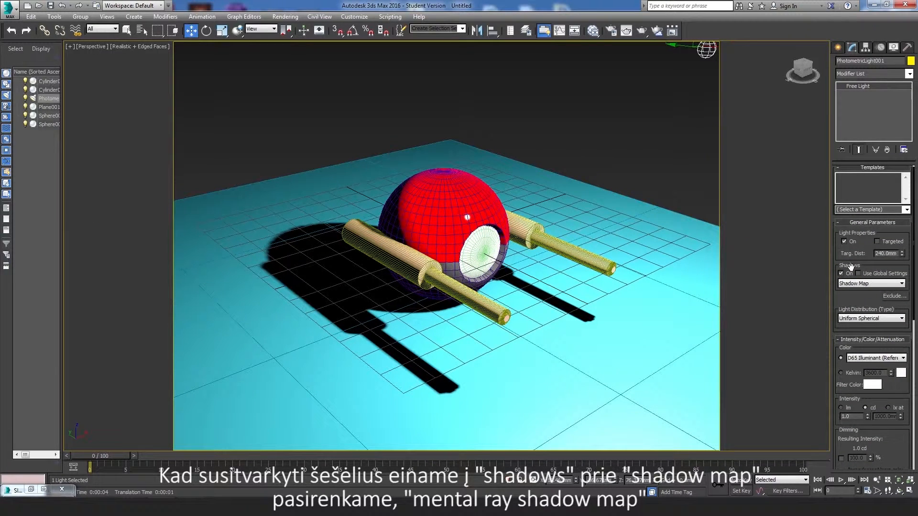
{"action": "left_click", "coordinate": [859, 286]}
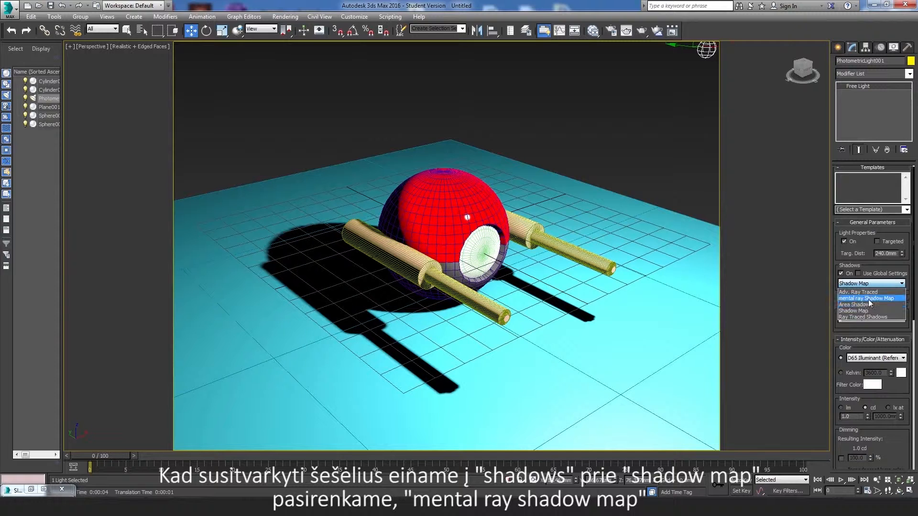
{"action": "left_click", "coordinate": [868, 299]}
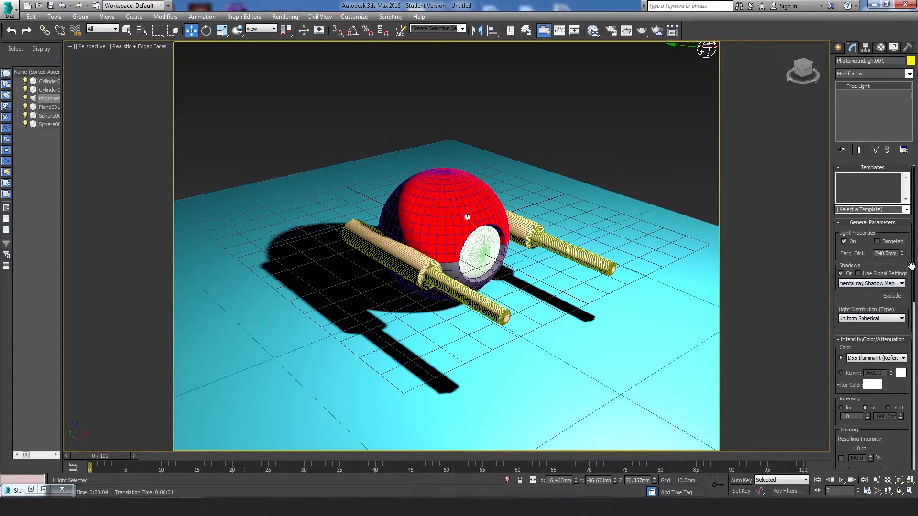
Step: Set the light's mental ray shadow map size to 5000 and its samples to 120, then deselect the light
{"action": "left_click_drag", "start_coordinate": [914, 273], "coordinate": [916, 462]}
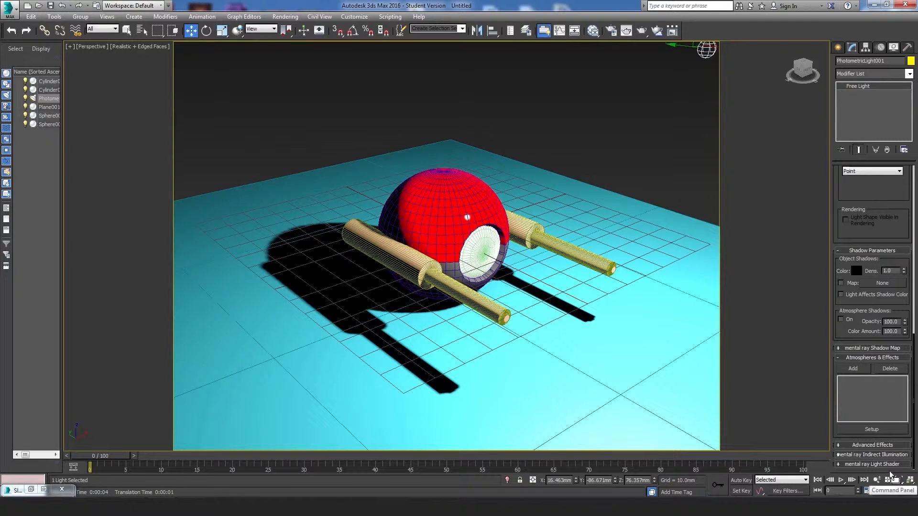
{"action": "left_click", "coordinate": [839, 348]}
{"action": "left_click_drag", "start_coordinate": [888, 362], "coordinate": [872, 356]}
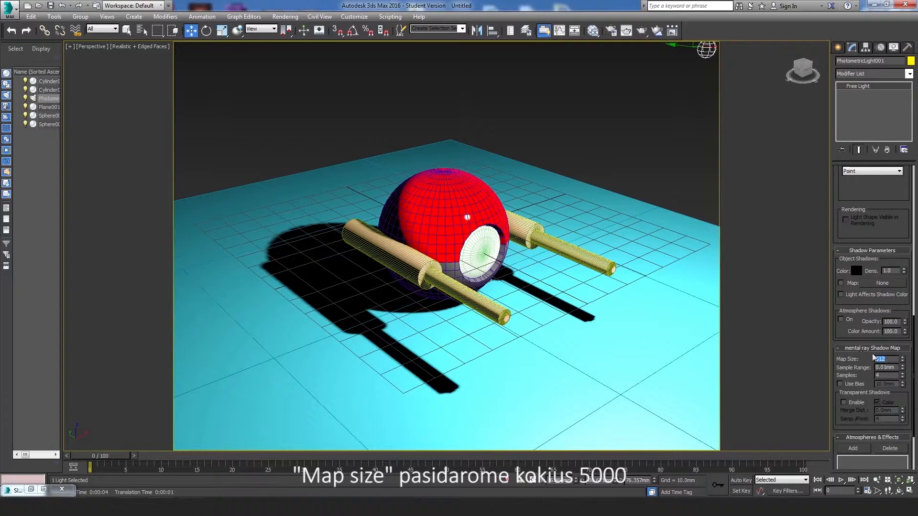
{"action": "type", "text": "5000"}
{"action": "key", "text": "Return"}
{"action": "left_click_drag", "start_coordinate": [880, 376], "coordinate": [869, 374]}
{"action": "type", "text": "120"}
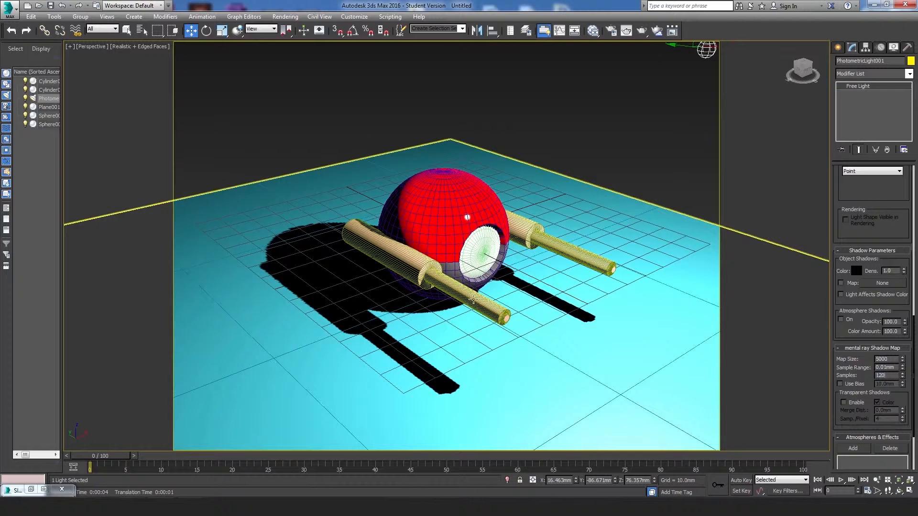
{"action": "left_click", "coordinate": [785, 205]}
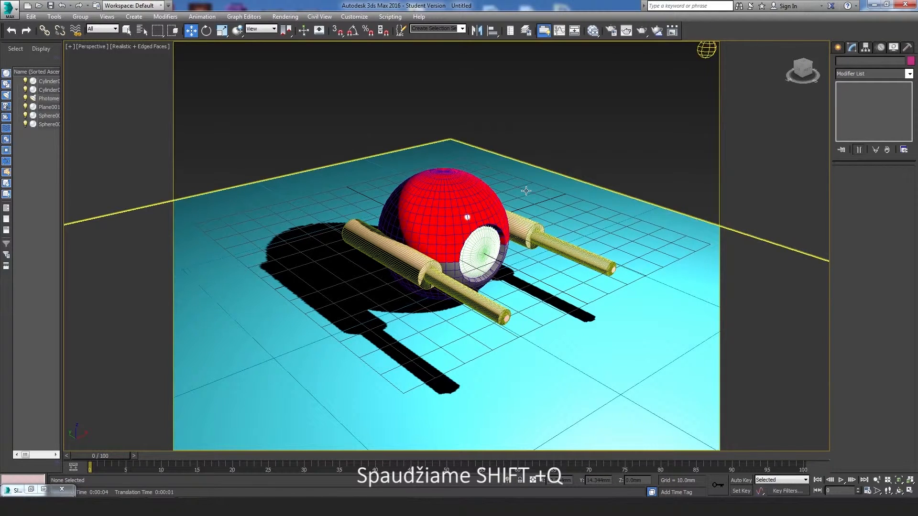
Step: Render the perspective view again and examine the edges of the robot's shadow up close
{"action": "key", "text": "shift+q"}
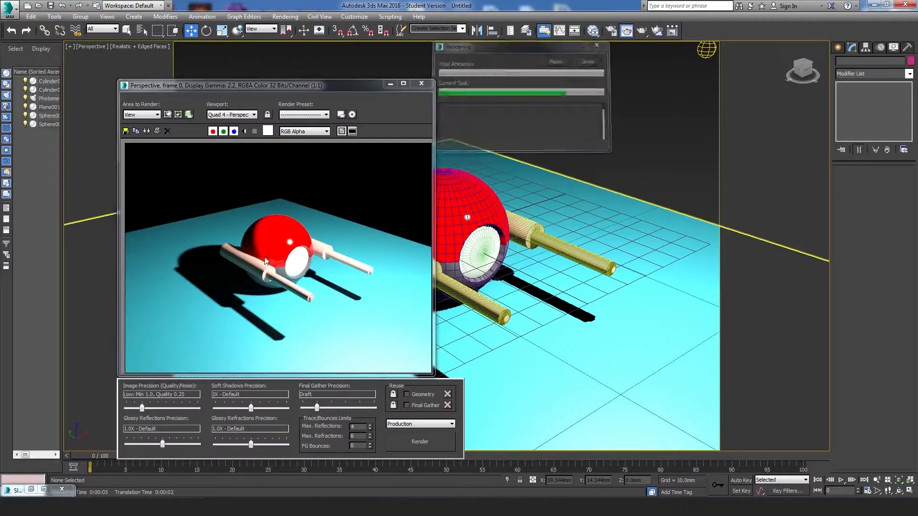
{"action": "scroll", "coordinate": [265, 269], "scroll_direction": "up", "scroll_amount": 2}
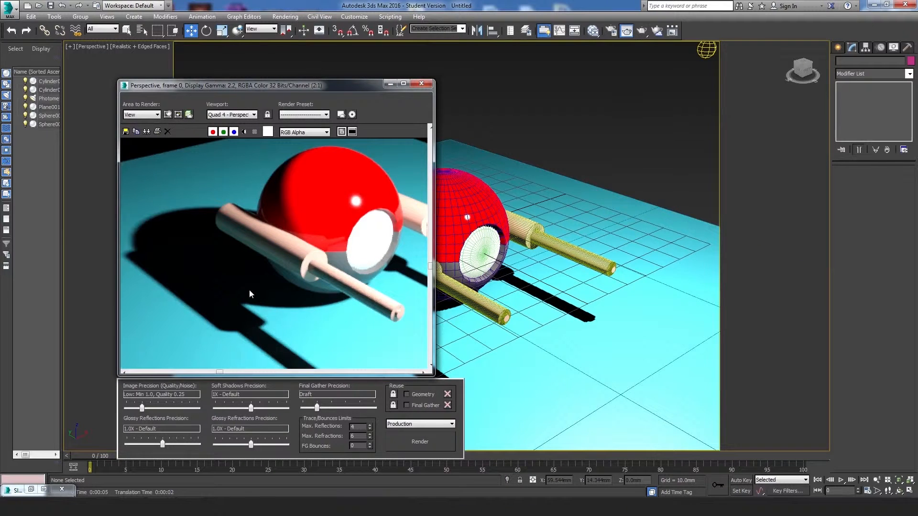
{"action": "middle_click_drag", "start_coordinate": [260, 311], "coordinate": [285, 277]}
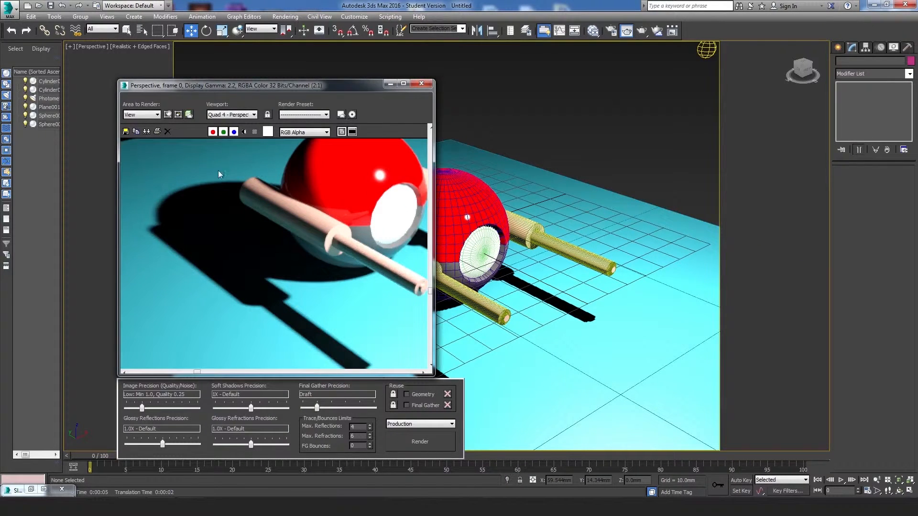
{"action": "middle_click_drag", "start_coordinate": [372, 349], "coordinate": [334, 327]}
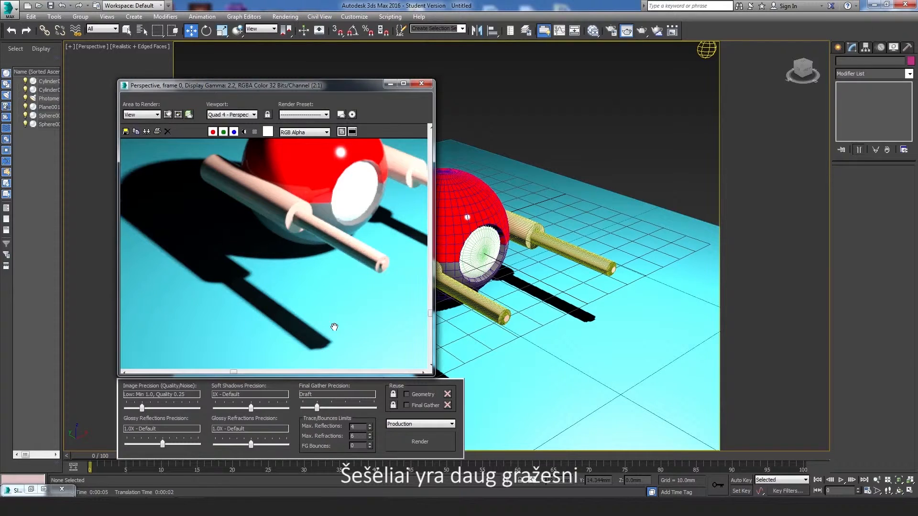
Step: Set the Final Gather bounces to 5 and render the perspective view again
{"action": "left_click_drag", "start_coordinate": [358, 445], "coordinate": [342, 444]}
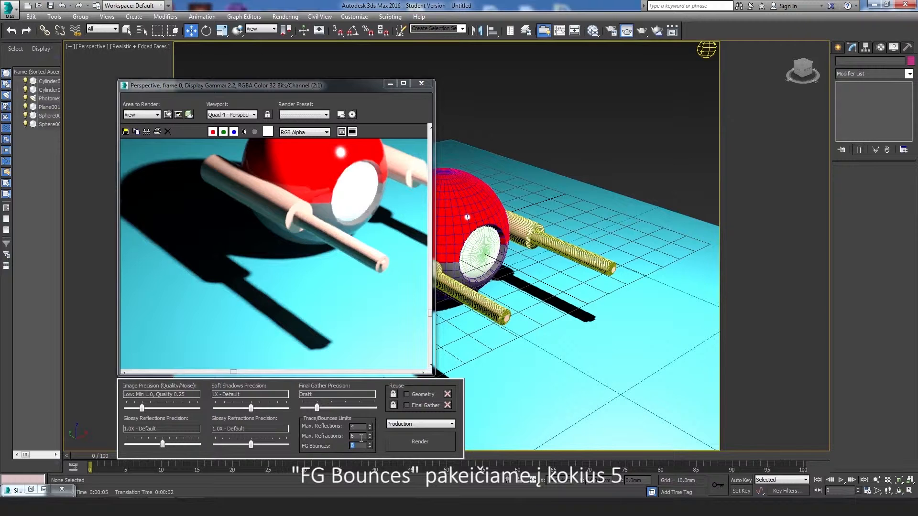
{"action": "type", "text": "5"}
{"action": "left_click", "coordinate": [401, 443]}
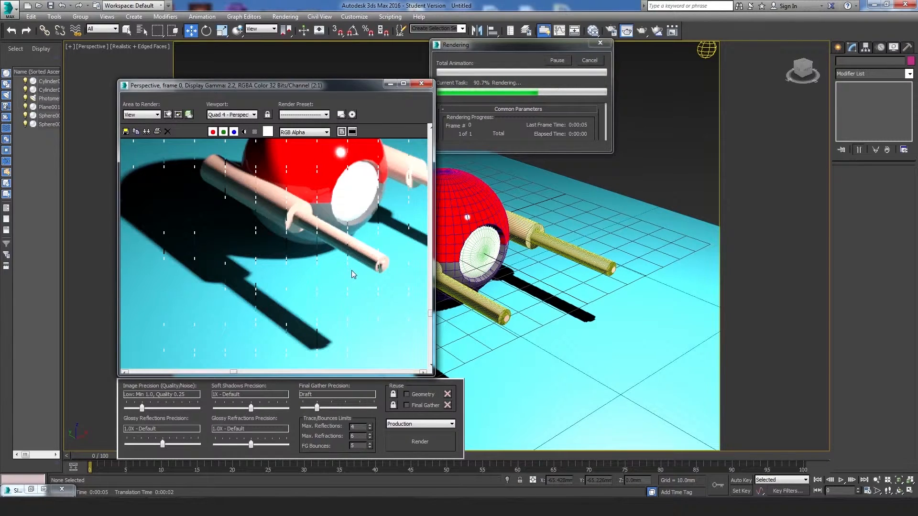
{"action": "scroll", "coordinate": [275, 218], "scroll_direction": "down", "scroll_amount": 3}
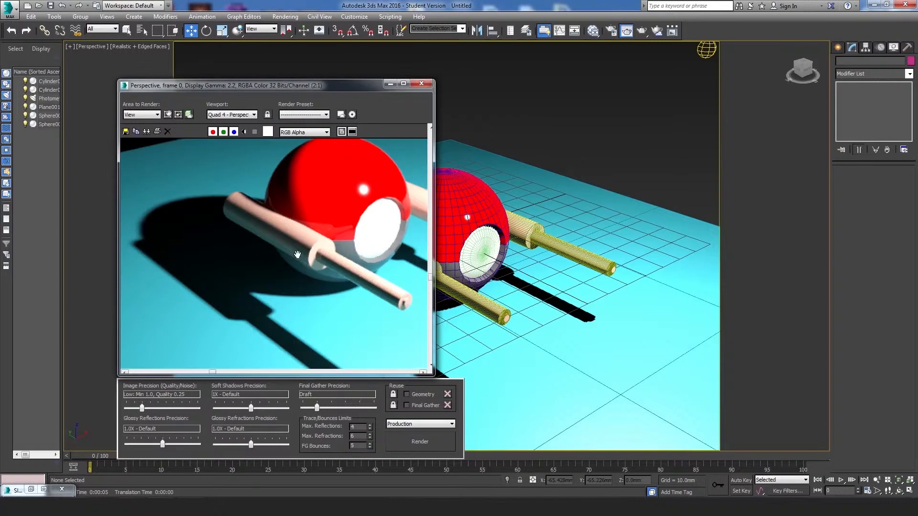